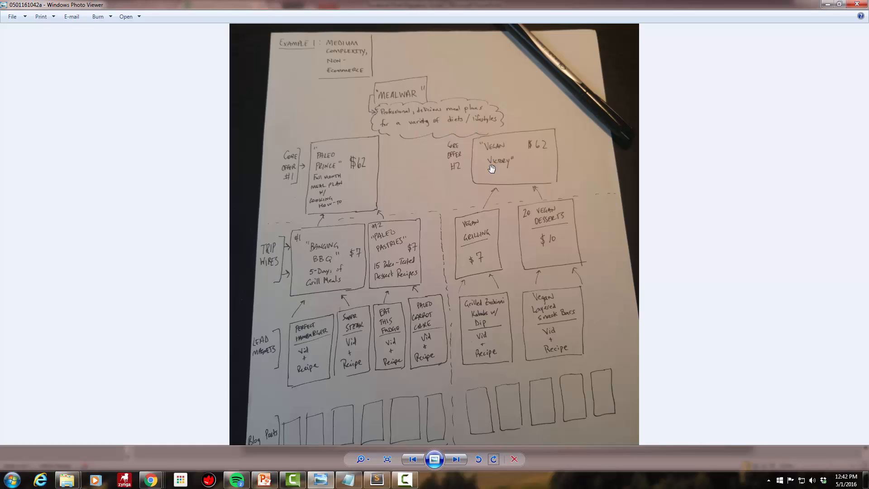
Pan the hand-drawn MEALWAR funnel sketch down to show the Blog Posts row.
{"action": "left_click_drag", "start_coordinate": [512, 258], "coordinate": [528, 205]}
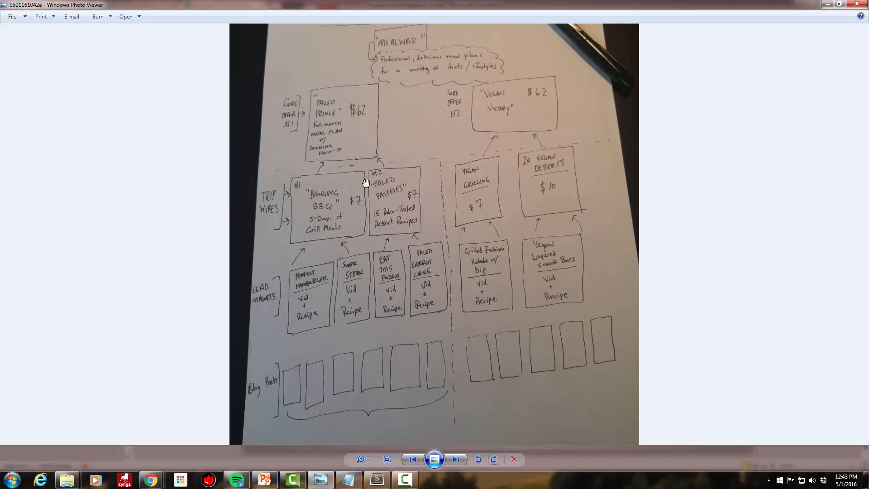
Glance at slide 5 of the pixel migration guide, then bring the migration worksheet forward.
{"action": "mouse_move", "coordinate": [263, 478]}
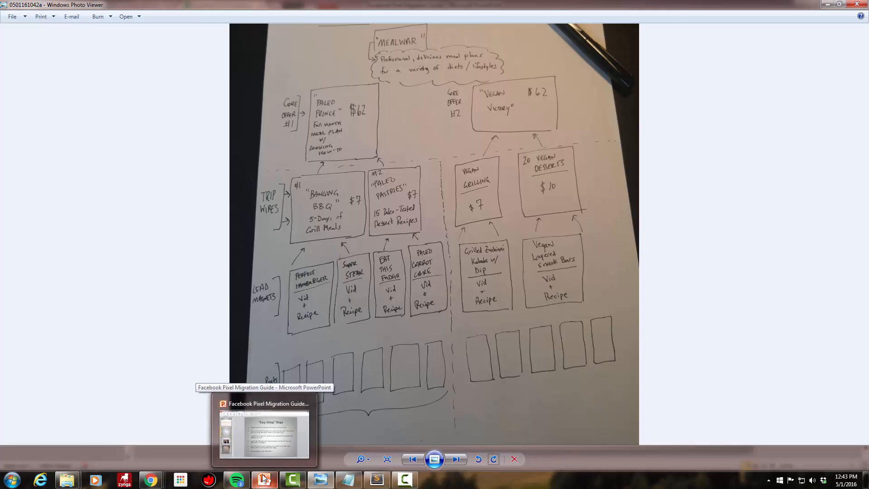
{"action": "left_click", "coordinate": [259, 463]}
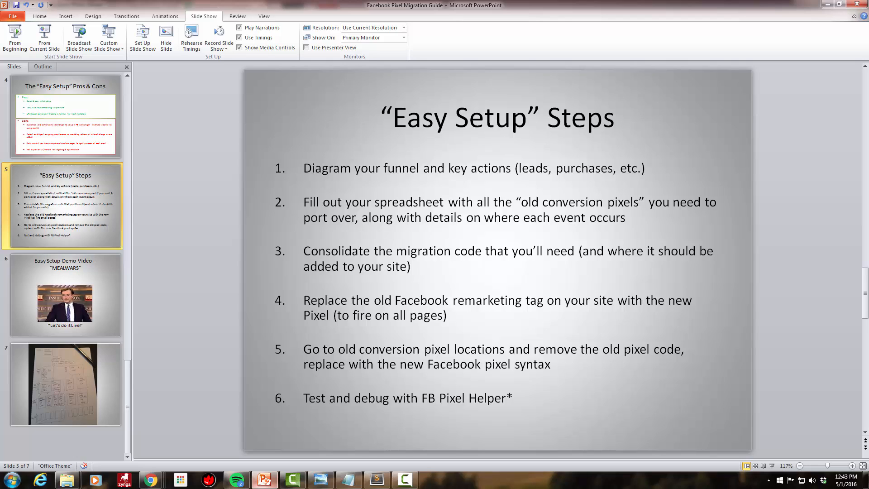
{"action": "left_click", "coordinate": [265, 480]}
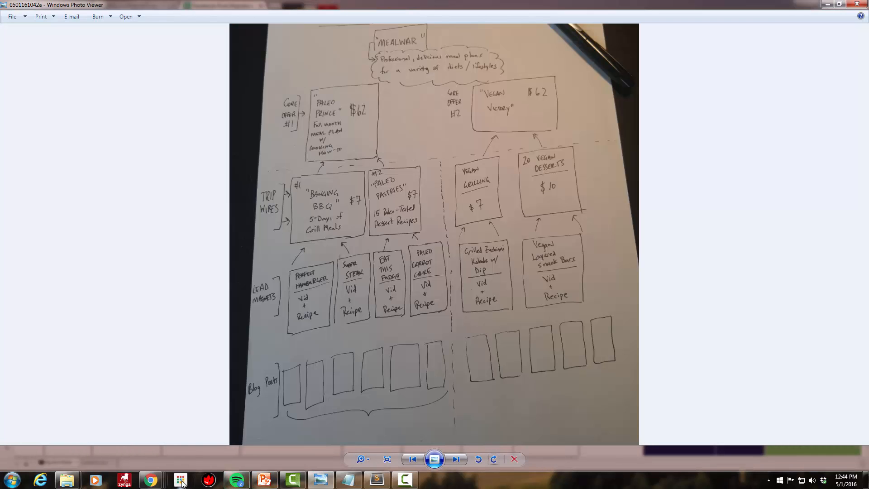
{"action": "mouse_move", "coordinate": [162, 478]}
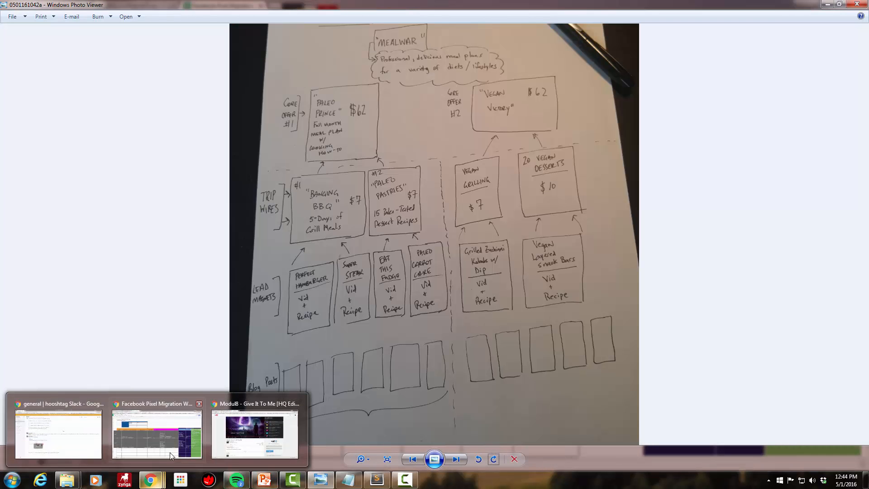
{"action": "left_click", "coordinate": [158, 430]}
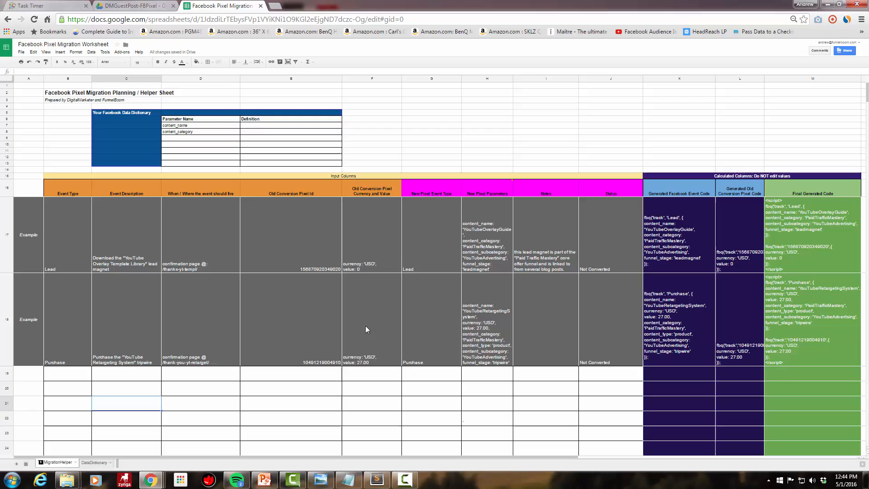
{"action": "left_click", "coordinate": [235, 251]}
{"action": "left_click", "coordinate": [306, 261]}
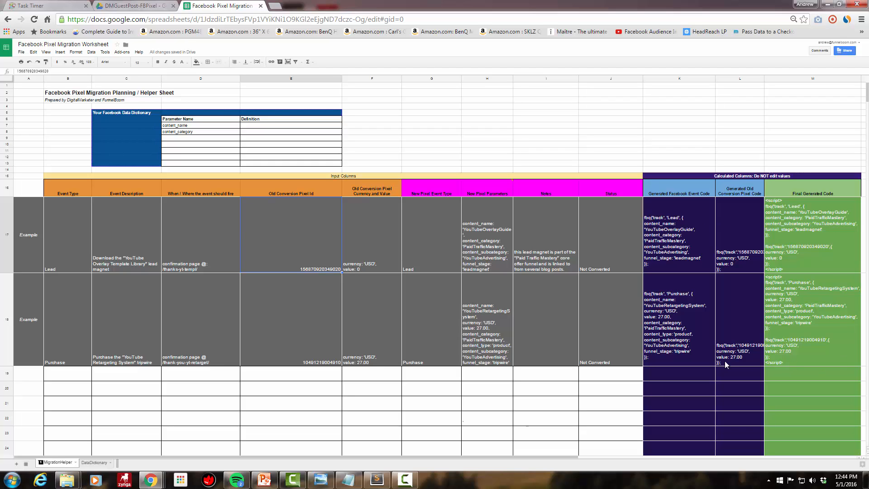
{"action": "scroll", "coordinate": [297, 307], "scroll_direction": "down", "scroll_amount": 1}
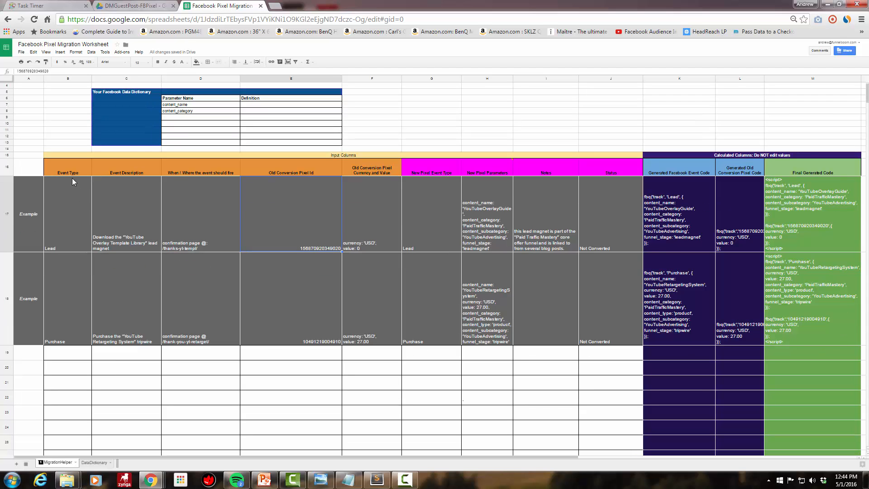
{"action": "left_click", "coordinate": [75, 165]}
{"action": "left_click", "coordinate": [376, 171], "text": "shift"}
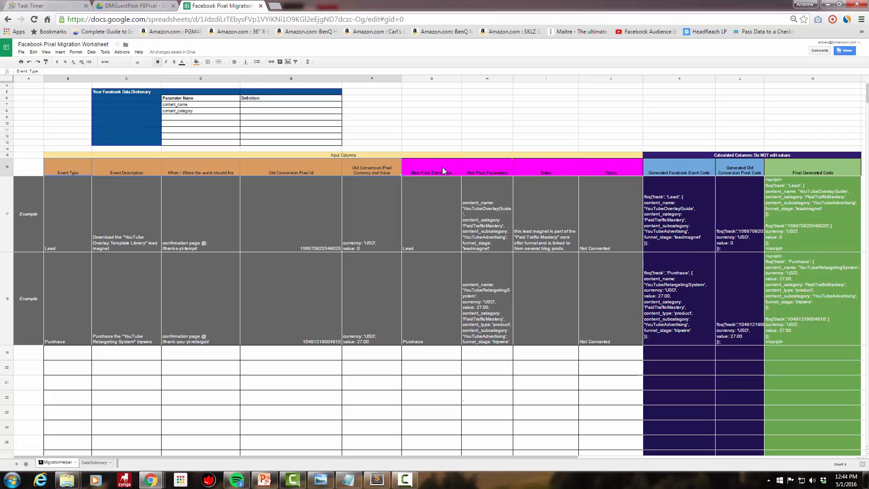
{"action": "left_click", "coordinate": [441, 171]}
{"action": "left_click", "coordinate": [600, 174], "text": "shift"}
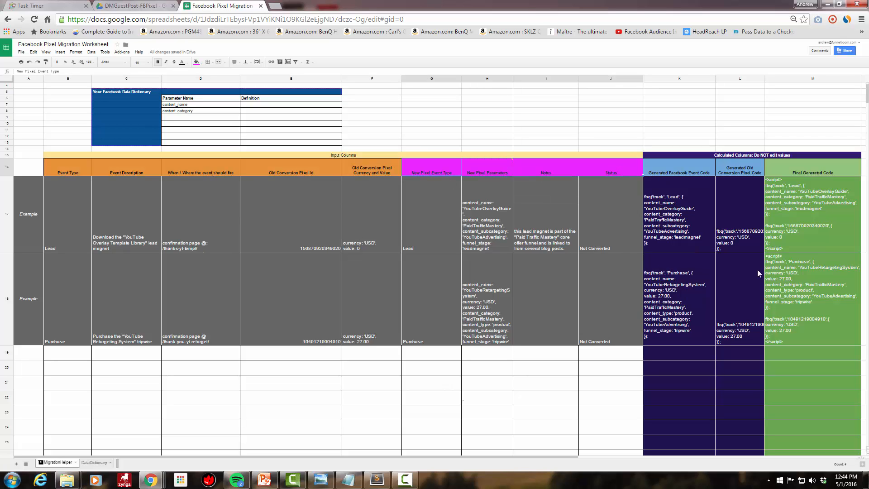
{"action": "left_click", "coordinate": [679, 167]}
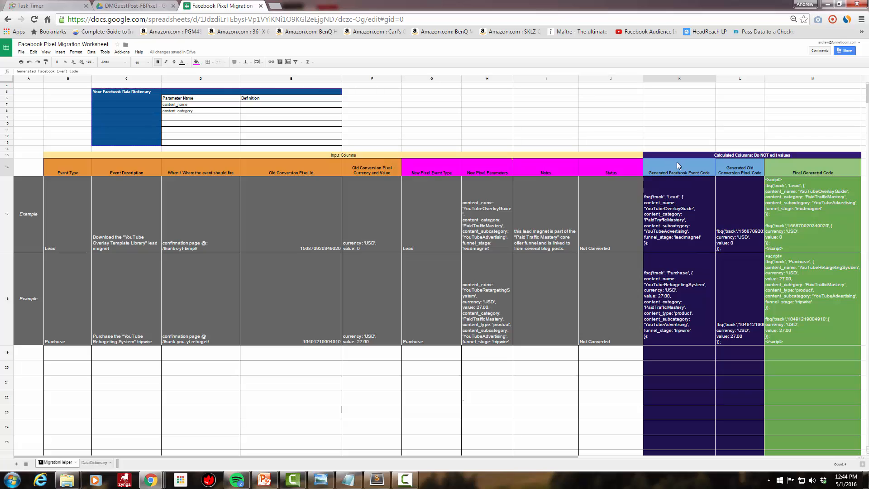
{"action": "left_click", "coordinate": [810, 174], "text": "shift"}
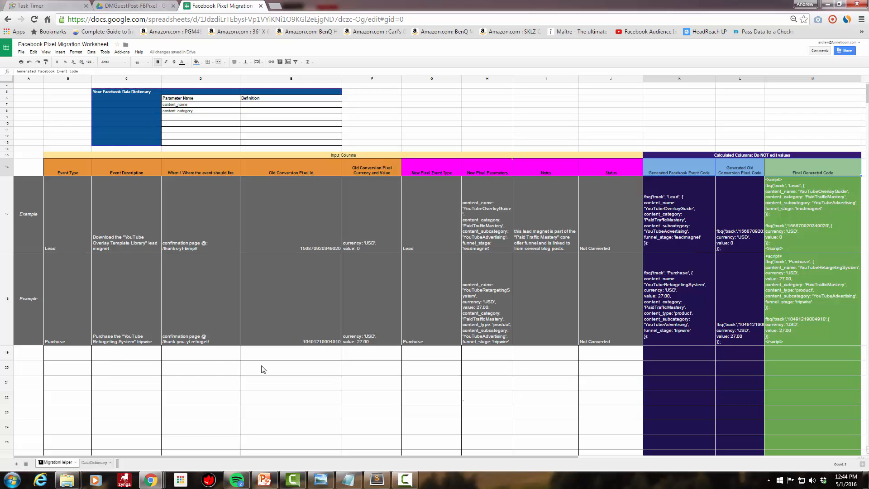
{"action": "left_click", "coordinate": [135, 372]}
{"action": "scroll", "coordinate": [135, 373], "scroll_direction": "down", "scroll_amount": 2}
{"action": "scroll", "coordinate": [136, 375], "scroll_direction": "down", "scroll_amount": 1}
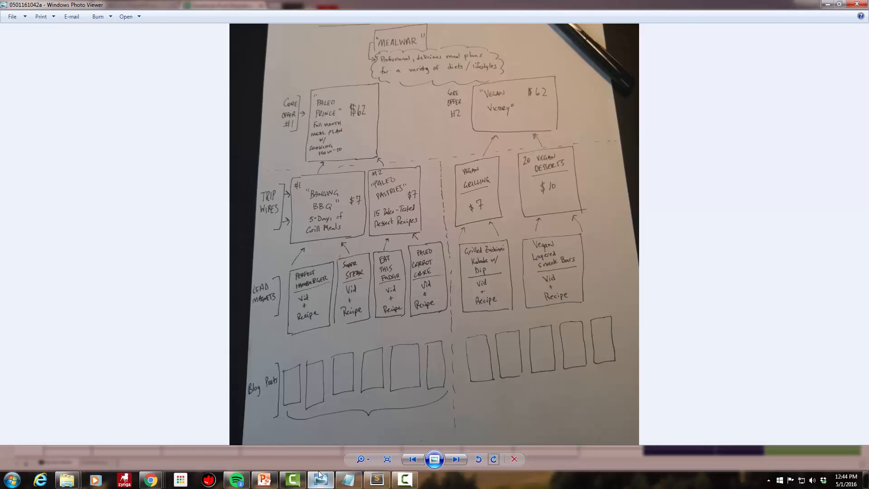
{"action": "left_click", "coordinate": [321, 479]}
{"action": "left_click", "coordinate": [829, 5]}
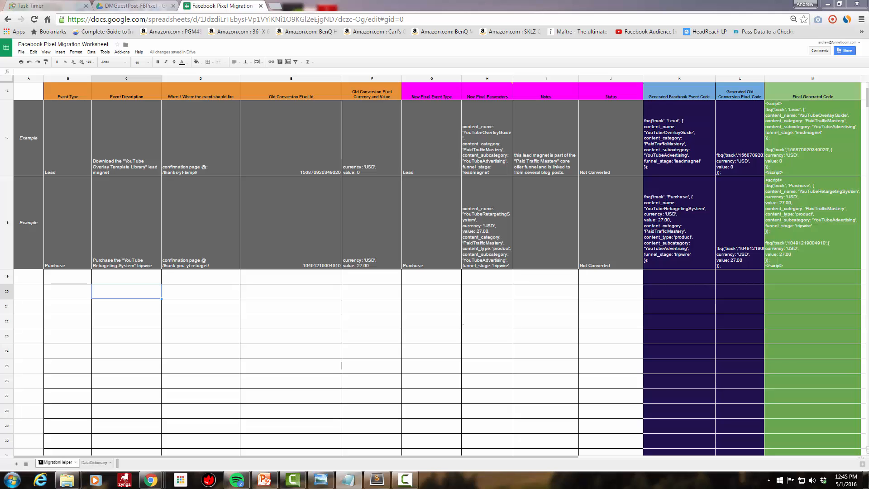
Paste Lead into B19 and the perfect hamburger opt-in description into C19.
{"action": "left_click", "coordinate": [69, 278]}
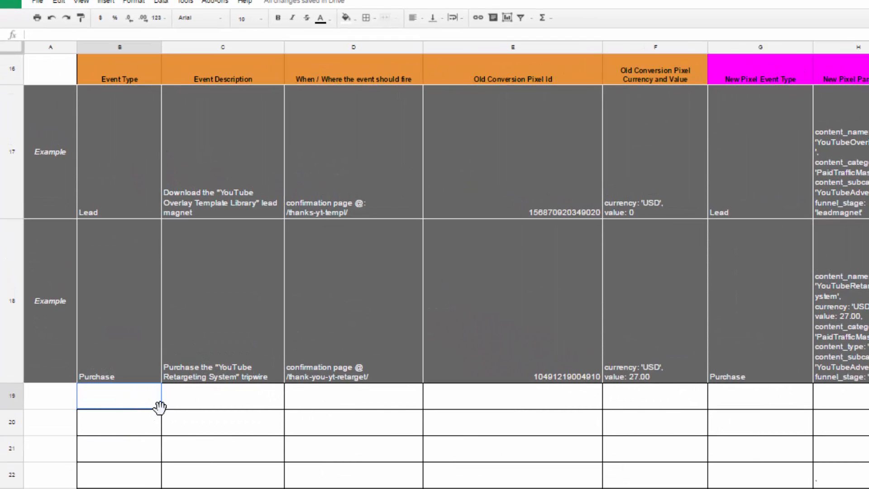
{"action": "type", "text": "Lead"}
{"action": "left_click", "coordinate": [220, 403]}
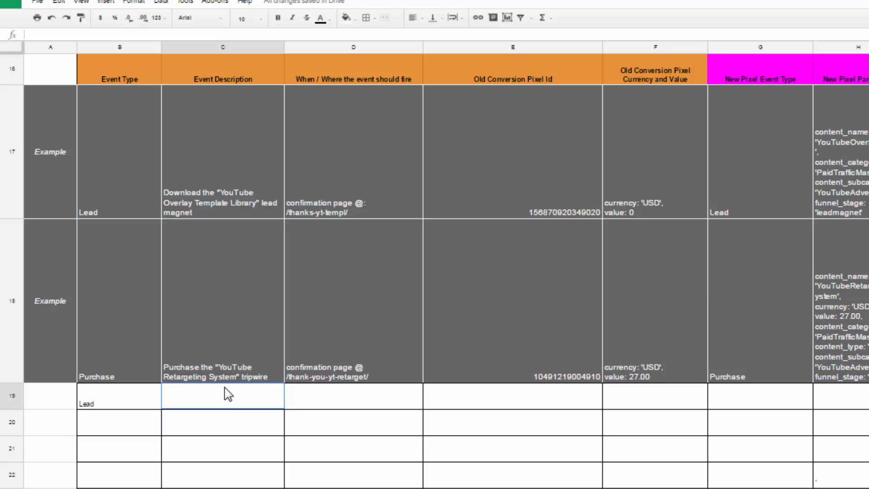
{"action": "type", "text": "Opt-in for the \"perfect hamburger\" lead magnet"}
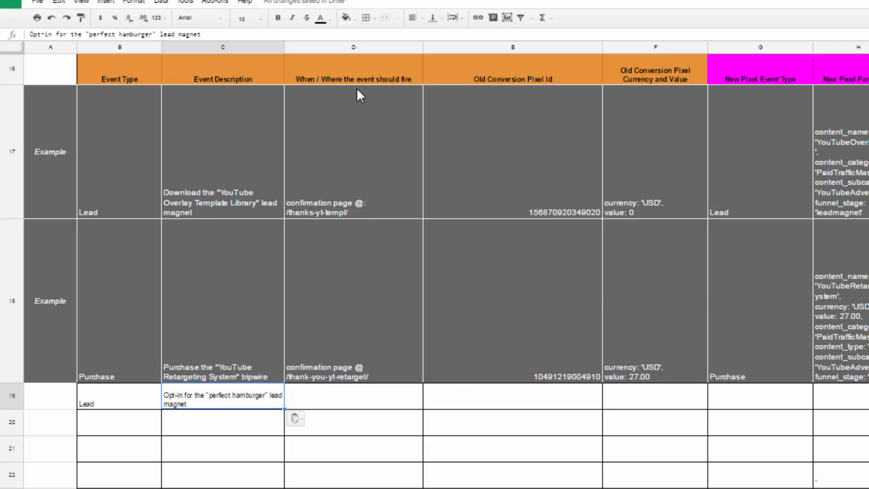
Put /thanks-hamburger-guide/ into D19, undoing the paste that landed in D20.
{"action": "left_click", "coordinate": [351, 407]}
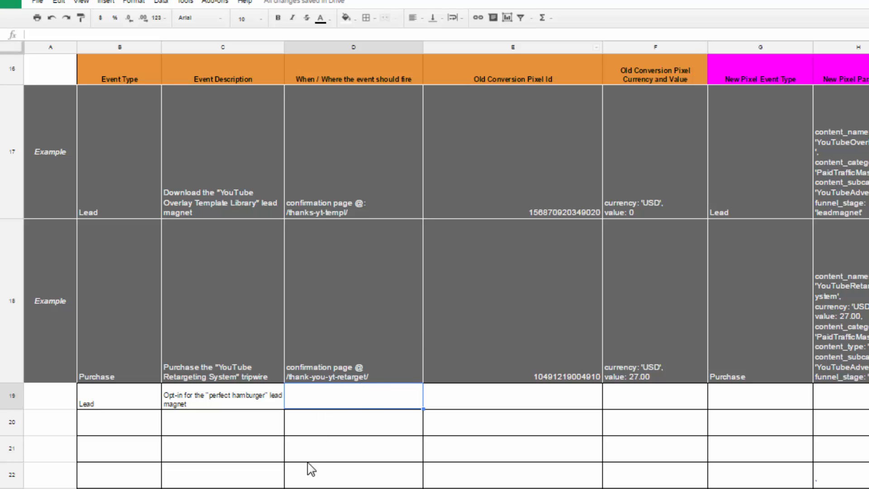
{"action": "type", "text": "/thanks-hamburger-guide/"}
{"action": "key", "text": "ctrl+z"}
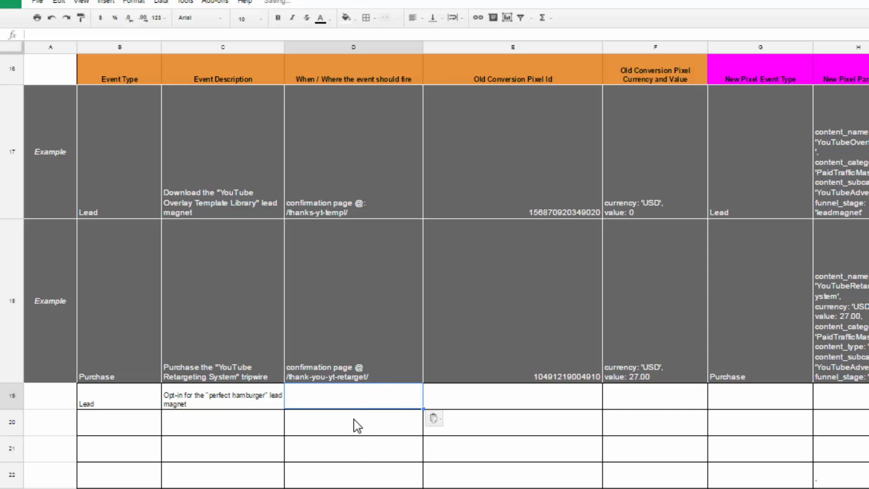
{"action": "left_click", "coordinate": [186, 34]}
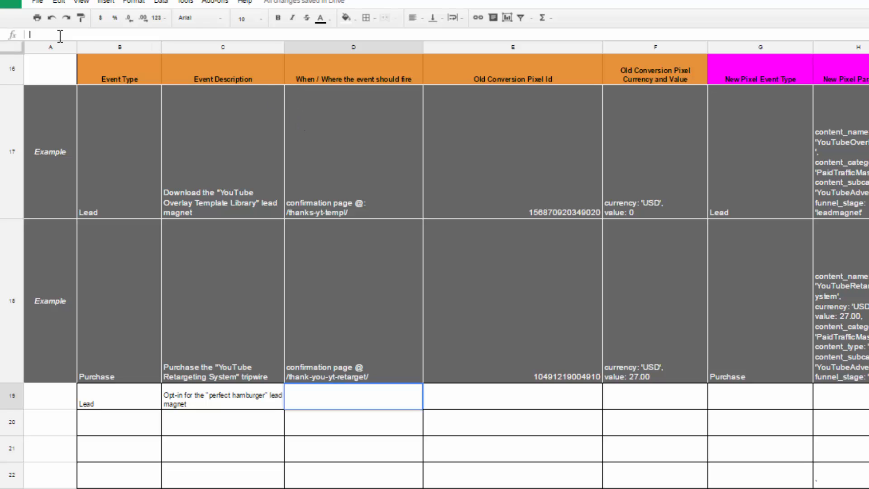
{"action": "type", "text": "/thanks-hamburger-guide/"}
{"action": "key", "text": "Return"}
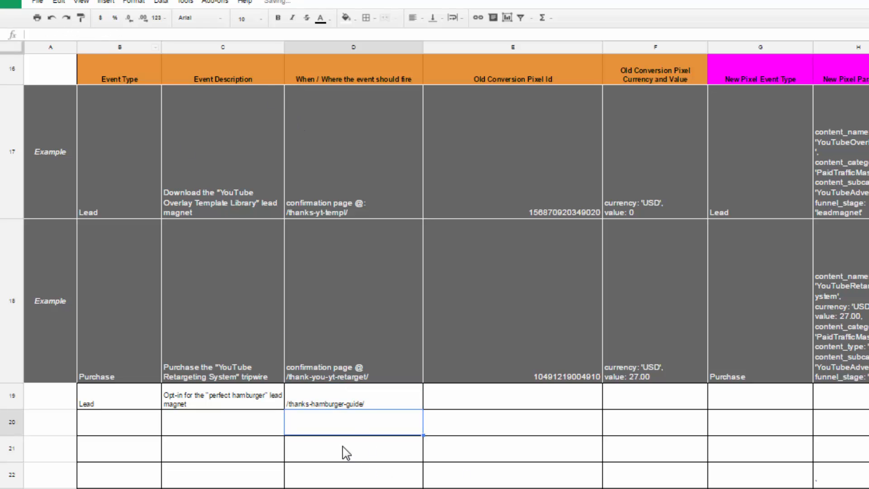
{"action": "left_click", "coordinate": [359, 397]}
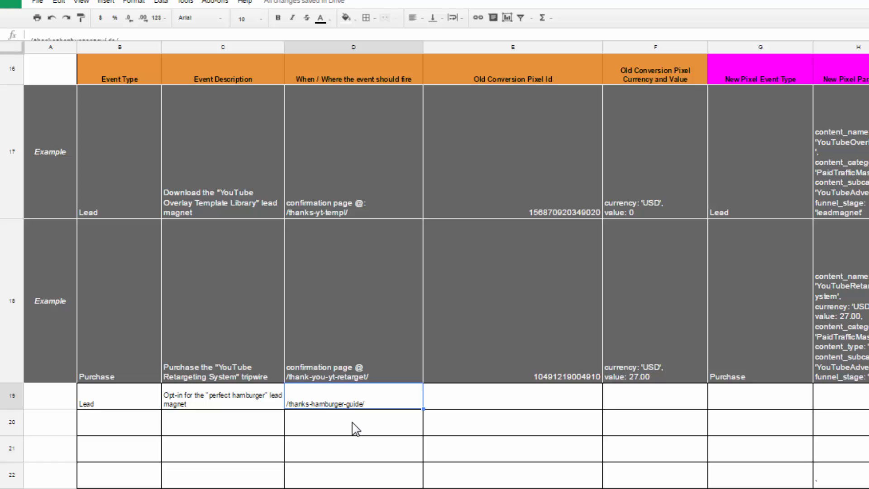
{"action": "left_click", "coordinate": [575, 407]}
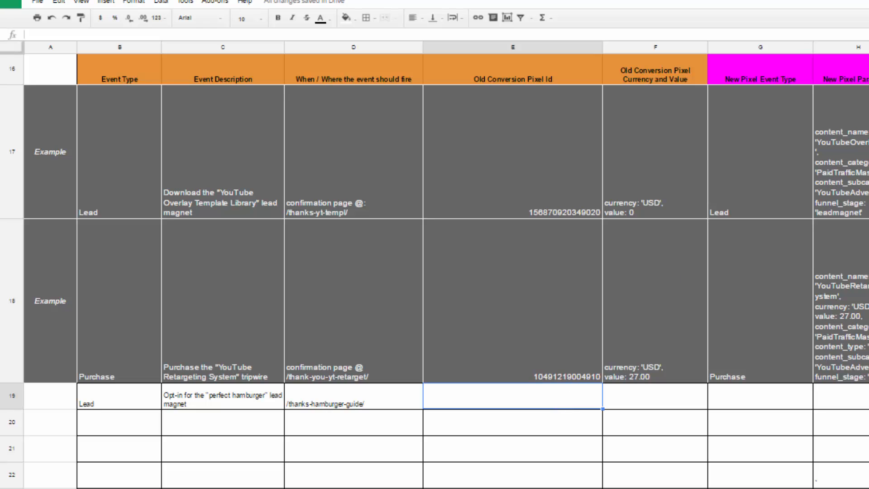
Enter the old conversion pixel id in E19 and verify it.
{"action": "type", "text": "901294049022"}
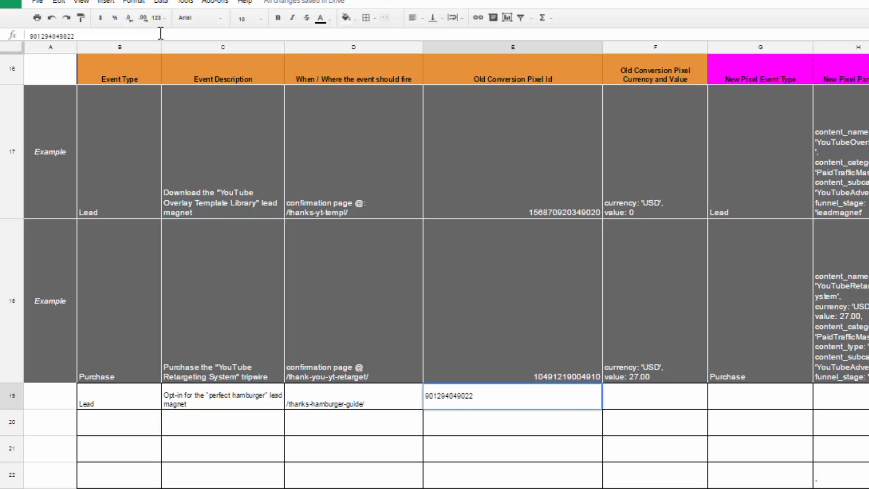
{"action": "key", "text": "Return"}
{"action": "left_click", "coordinate": [570, 423]}
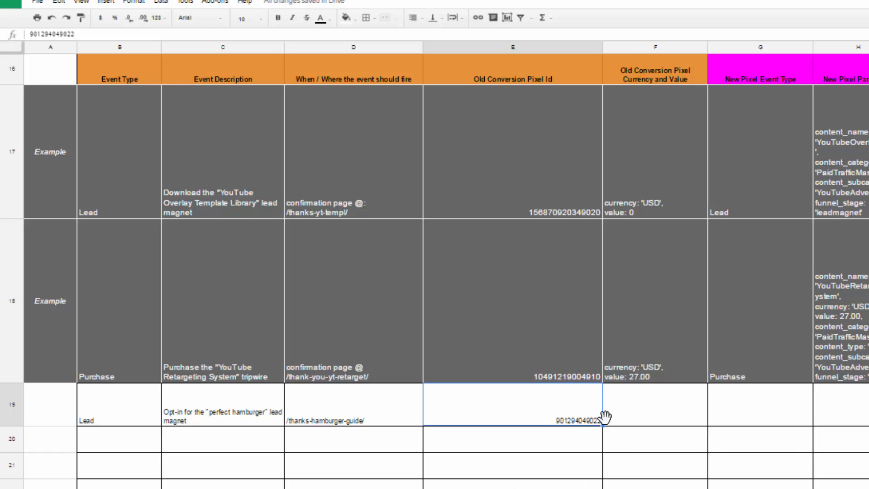
{"action": "left_click", "coordinate": [633, 421]}
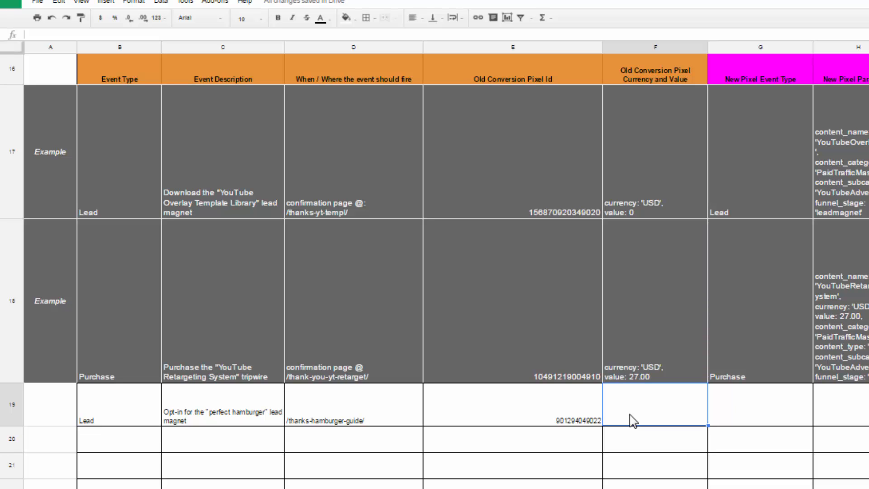
{"action": "left_click", "coordinate": [582, 404]}
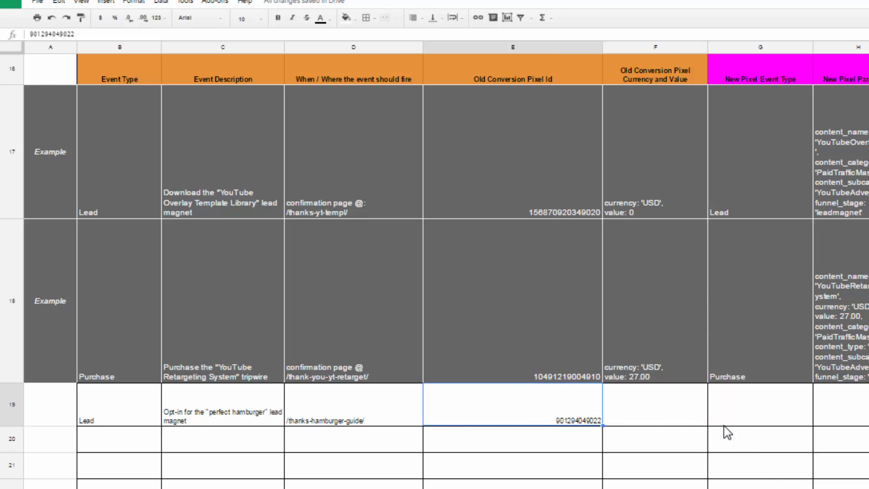
Paste currency: 'USD', value: 0 into F19 so the row generates its pixel code.
{"action": "left_click", "coordinate": [661, 423]}
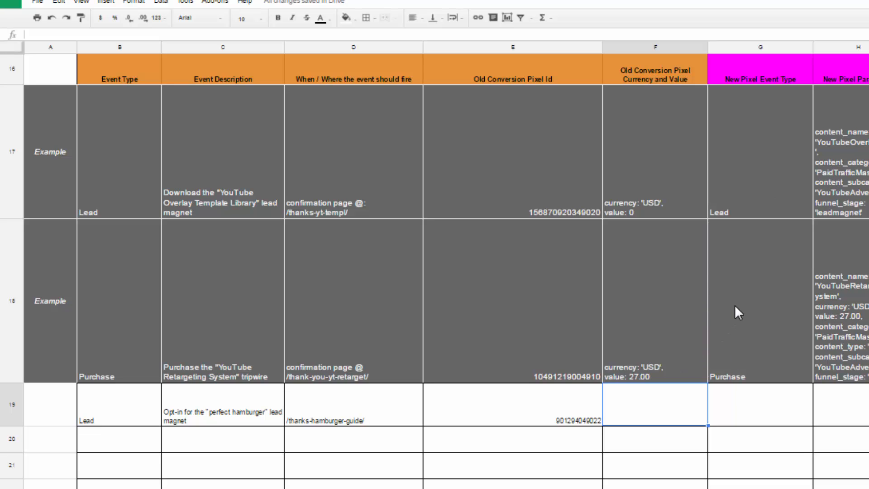
{"action": "left_click", "coordinate": [192, 34]}
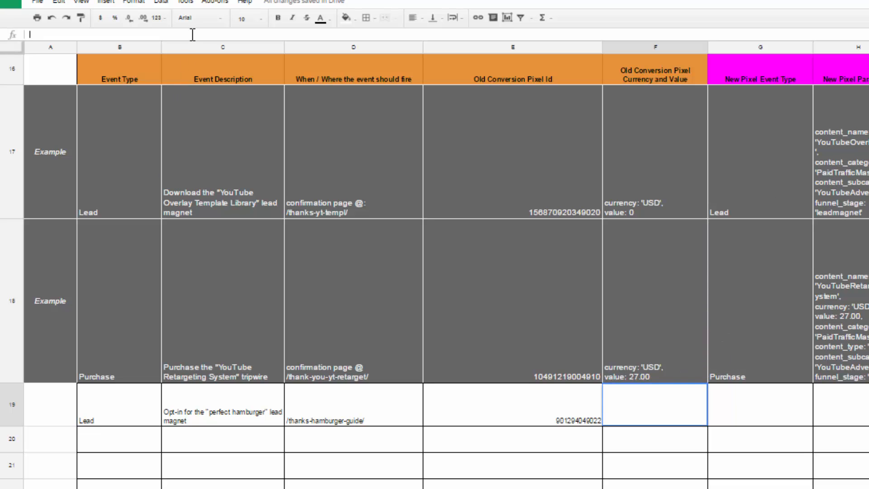
{"action": "type", "text": "currency: 'USD', value: 0"}
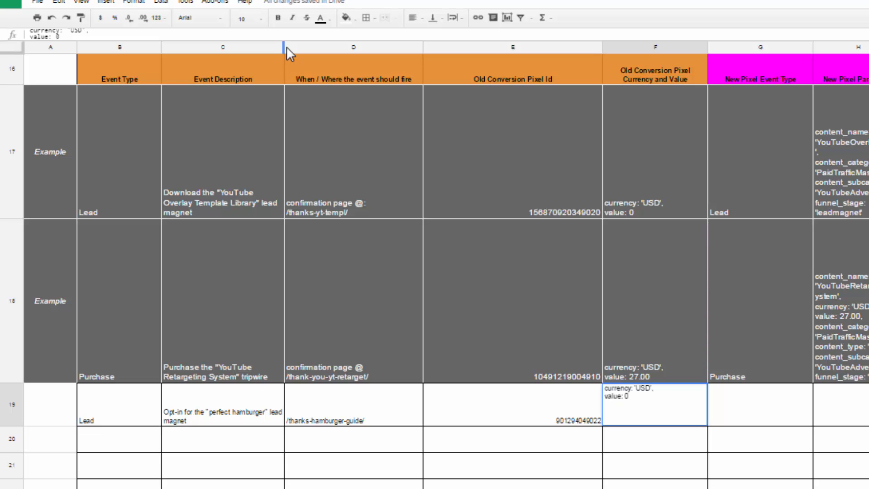
{"action": "key", "text": "Return"}
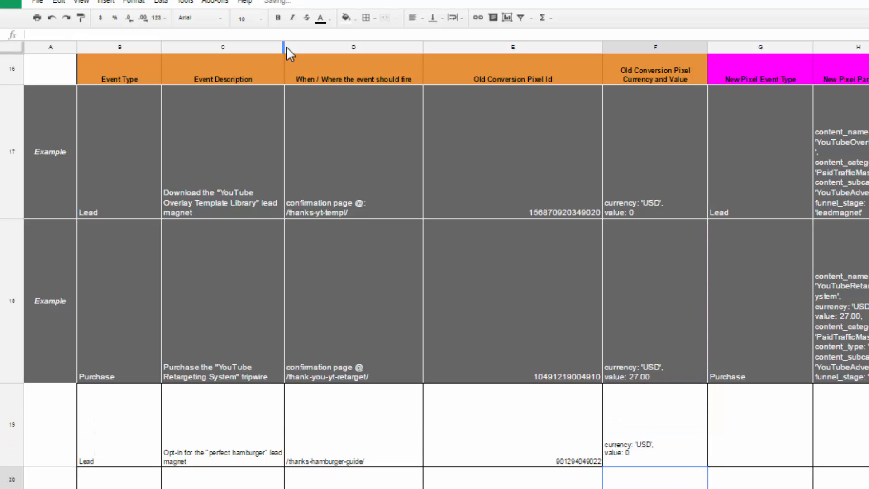
{"action": "left_click", "coordinate": [626, 430]}
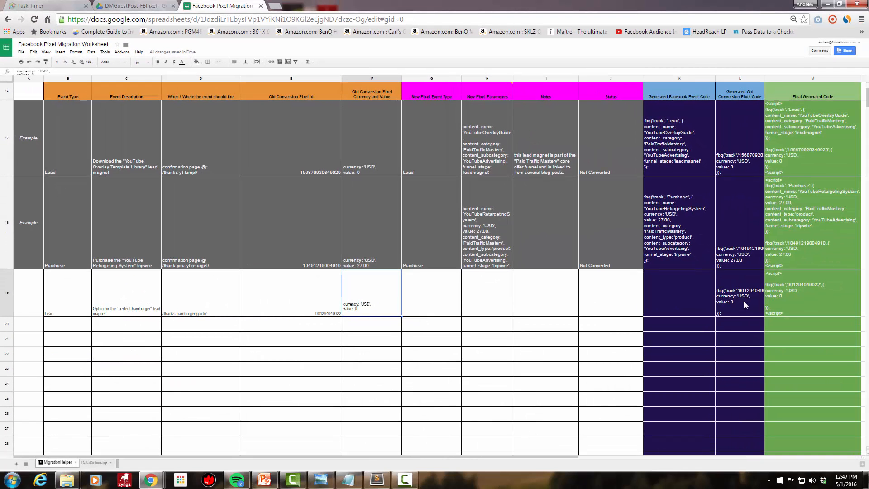
Check L19's old pixel code formula and F19's two-line currency and value text.
{"action": "left_click", "coordinate": [730, 307]}
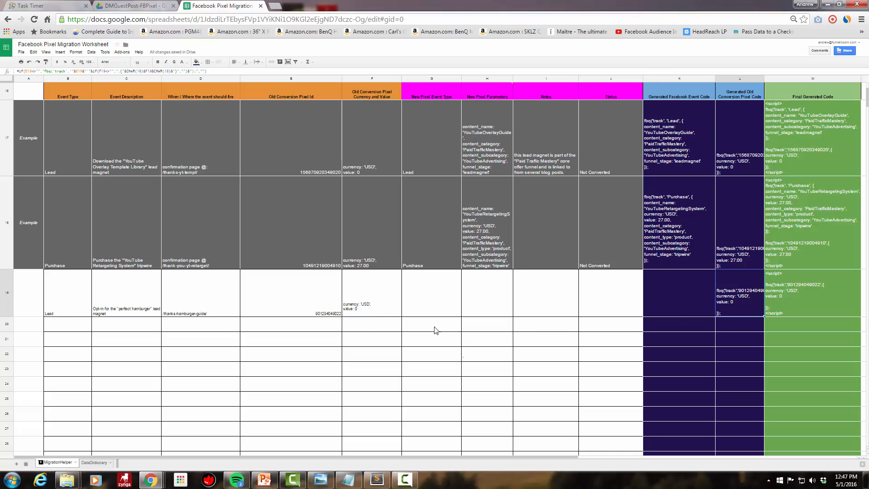
{"action": "left_click", "coordinate": [384, 313]}
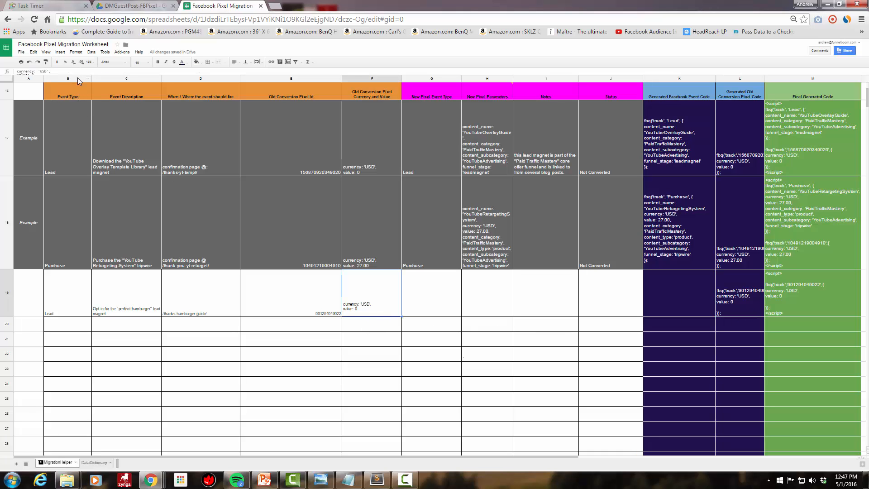
{"action": "left_click_drag", "start_coordinate": [78, 75], "coordinate": [74, 100]}
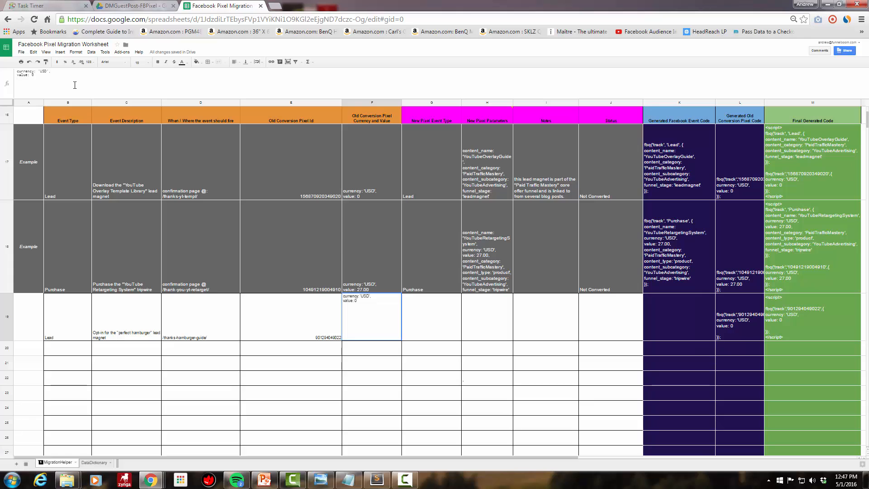
{"action": "key", "text": "Return"}
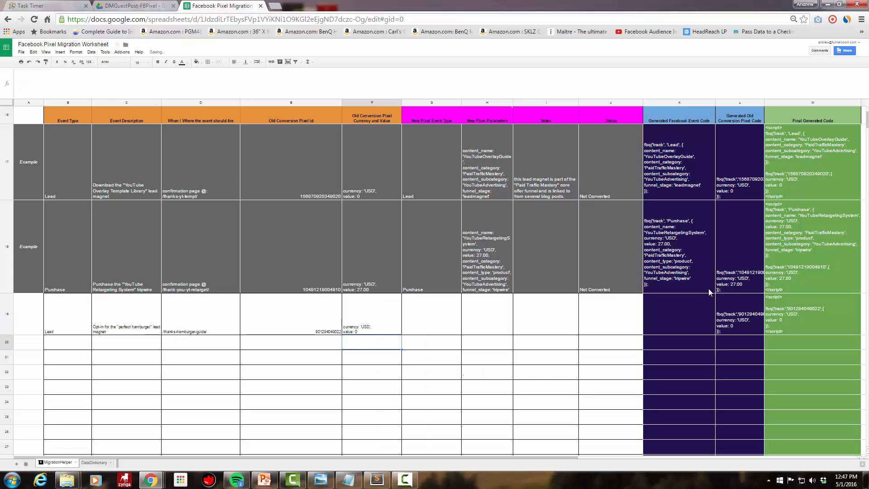
{"action": "left_click", "coordinate": [788, 312]}
{"action": "left_click", "coordinate": [372, 329]}
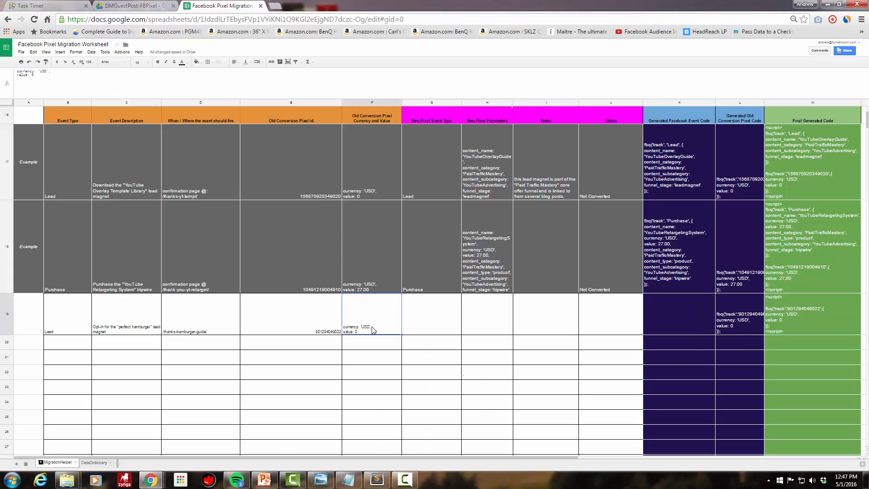
Inspect M19's final code formula, re-examine F19, and bring up the Notepad notes.
{"action": "left_click", "coordinate": [795, 321]}
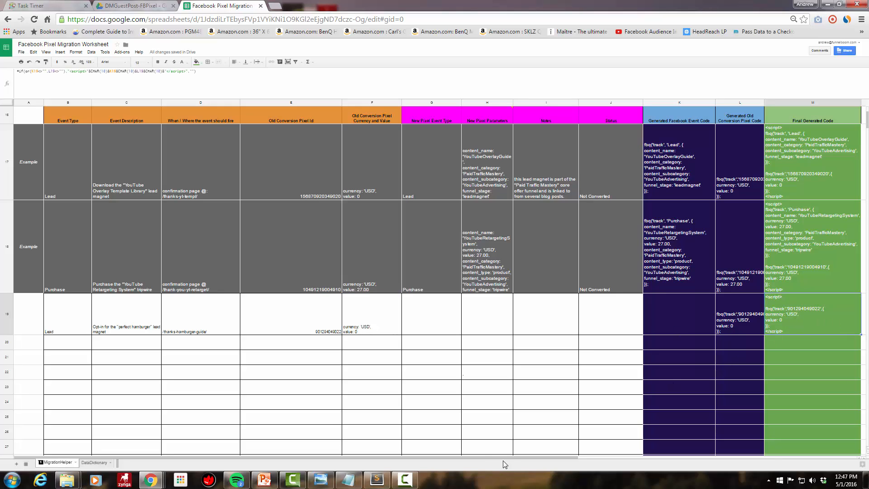
{"action": "left_click_drag", "start_coordinate": [511, 457], "coordinate": [642, 456]}
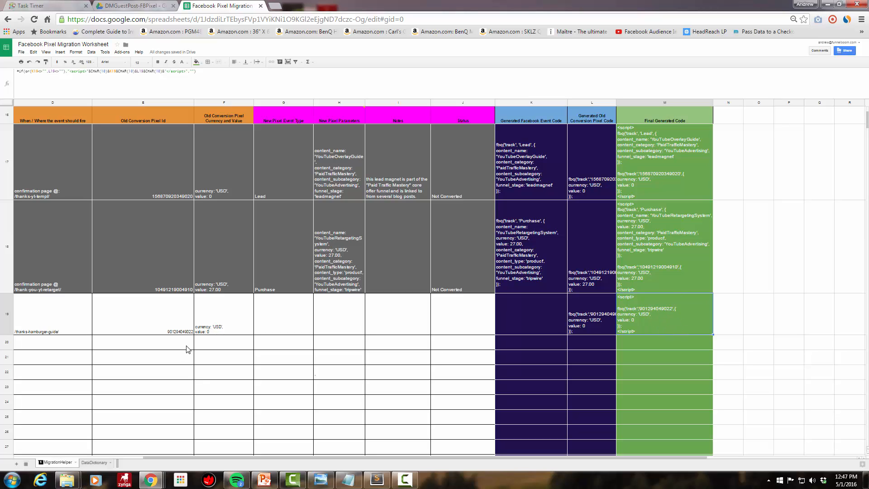
{"action": "left_click", "coordinate": [220, 326]}
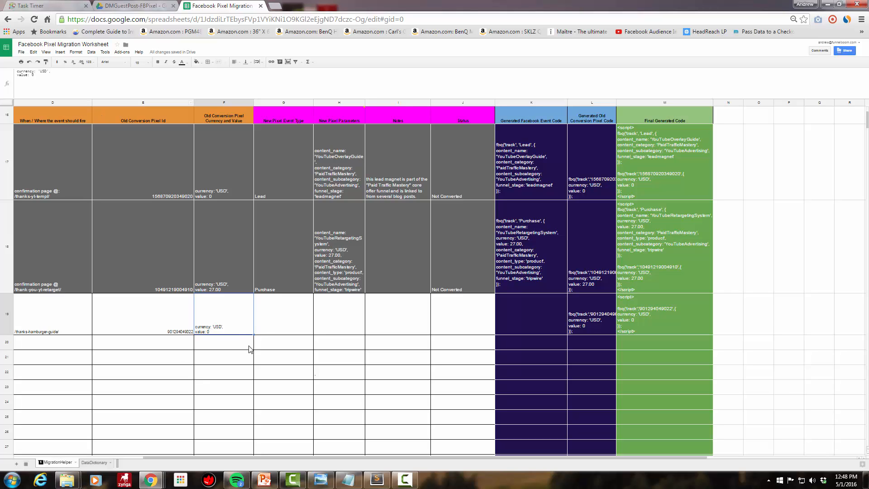
{"action": "double_click", "coordinate": [210, 330]}
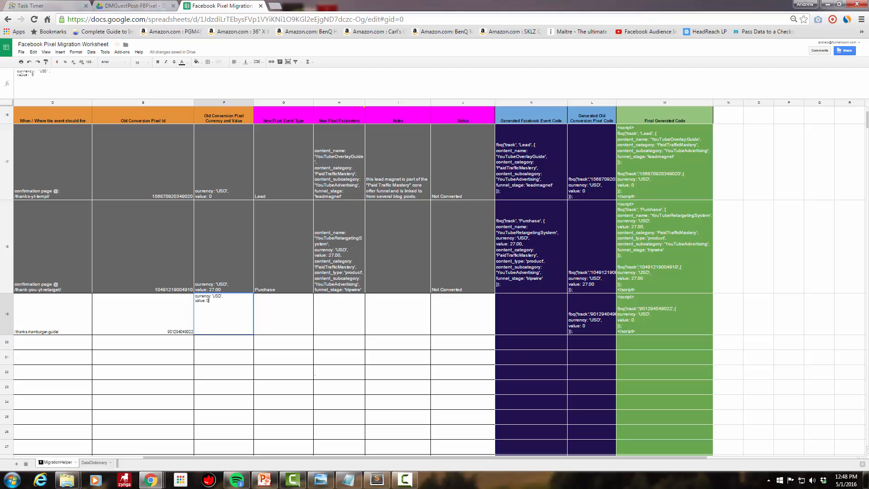
{"action": "key", "text": "alt+Tab"}
{"action": "left_click_drag", "start_coordinate": [376, 45], "coordinate": [364, 117]}
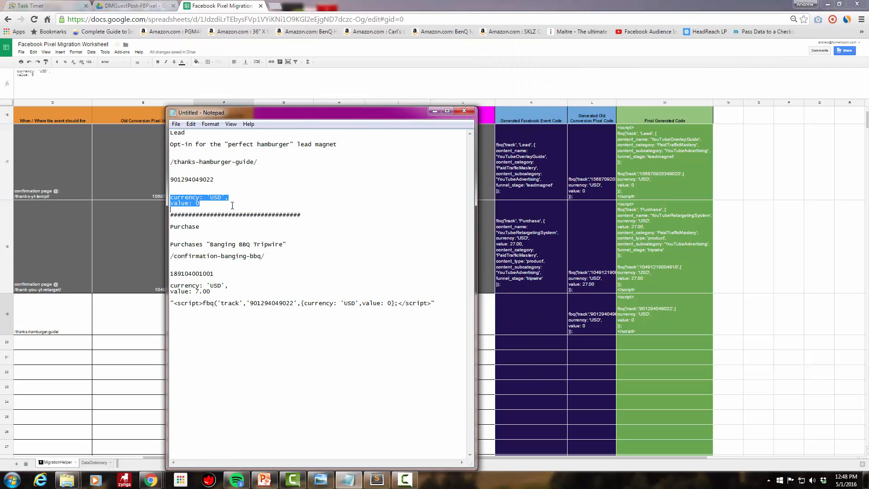
Examine how the notes break currency: 'USD' and value: 0 onto separate lines.
{"action": "left_click_drag", "start_coordinate": [204, 205], "coordinate": [132, 197]}
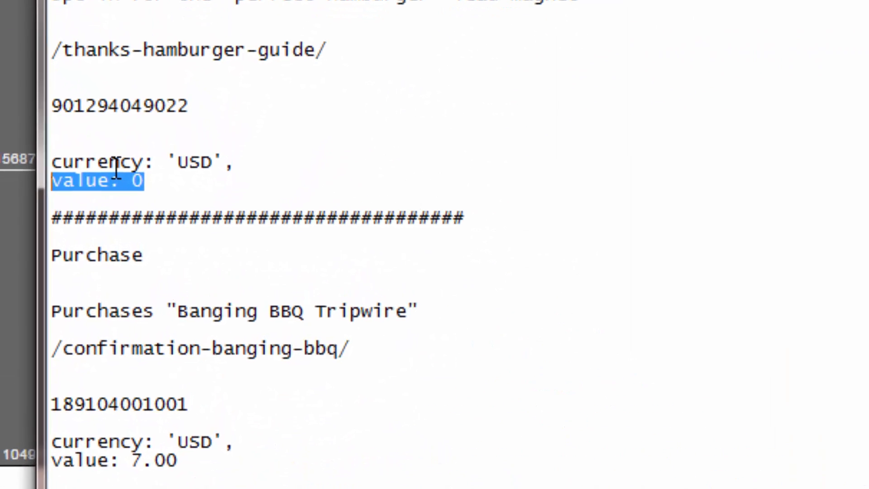
{"action": "double_click", "coordinate": [167, 186]}
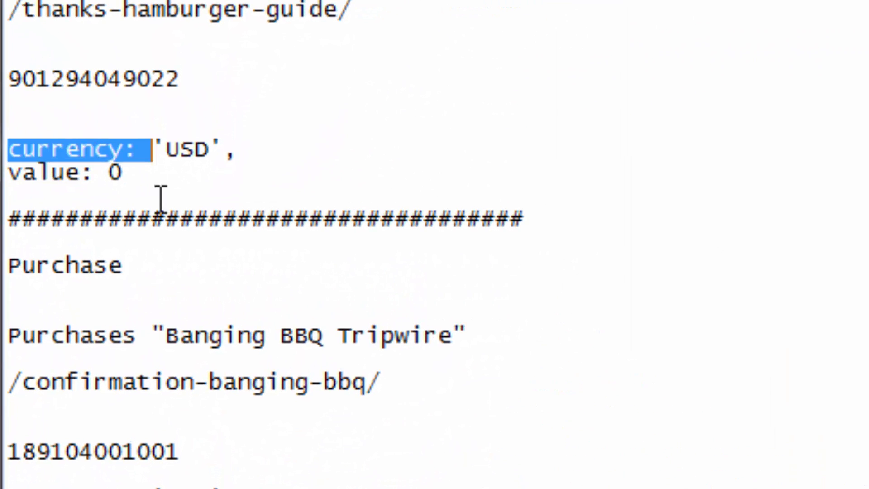
{"action": "left_click", "coordinate": [187, 184]}
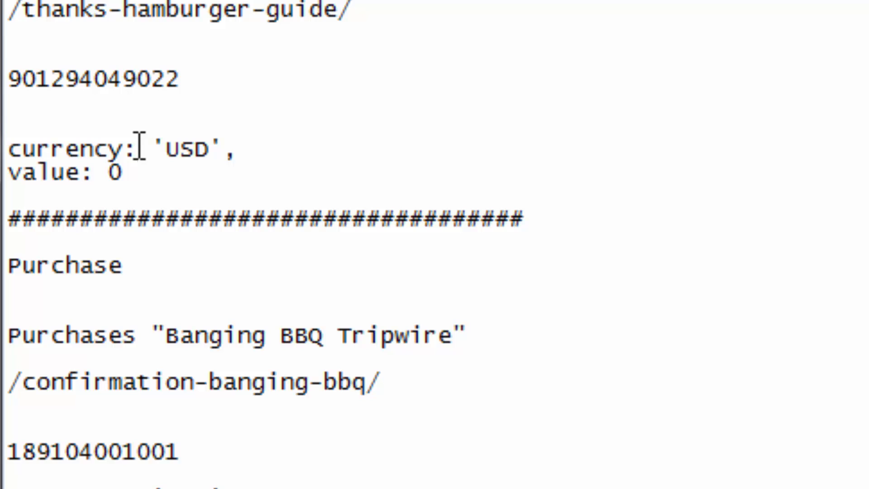
{"action": "left_click_drag", "start_coordinate": [140, 146], "coordinate": [132, 145]}
{"action": "left_click", "coordinate": [207, 158]}
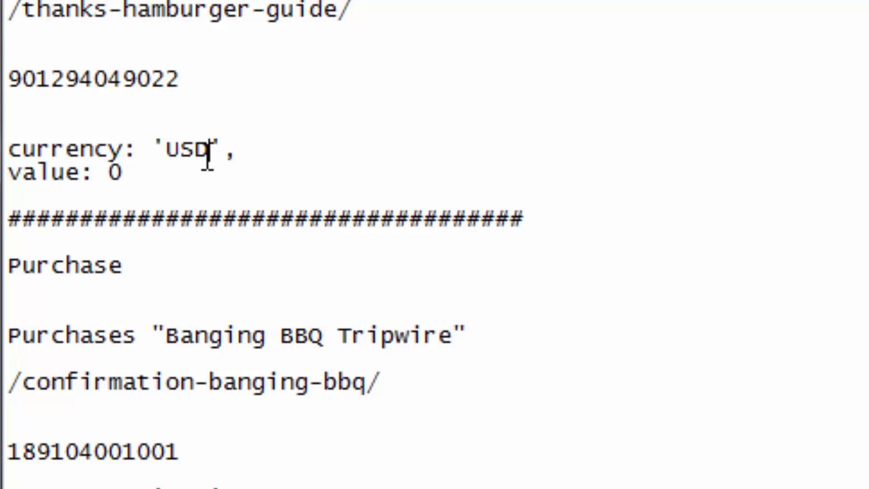
{"action": "left_click", "coordinate": [152, 138]}
{"action": "left_click", "coordinate": [247, 151]}
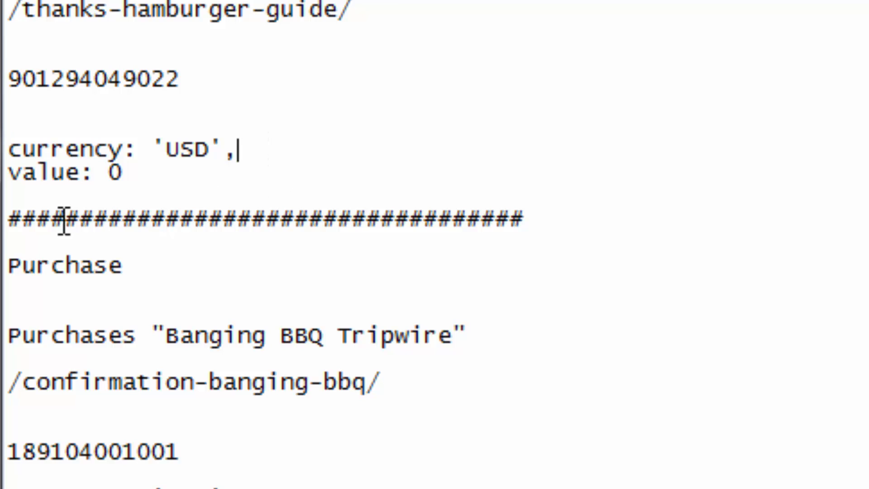
{"action": "double_click", "coordinate": [39, 175]}
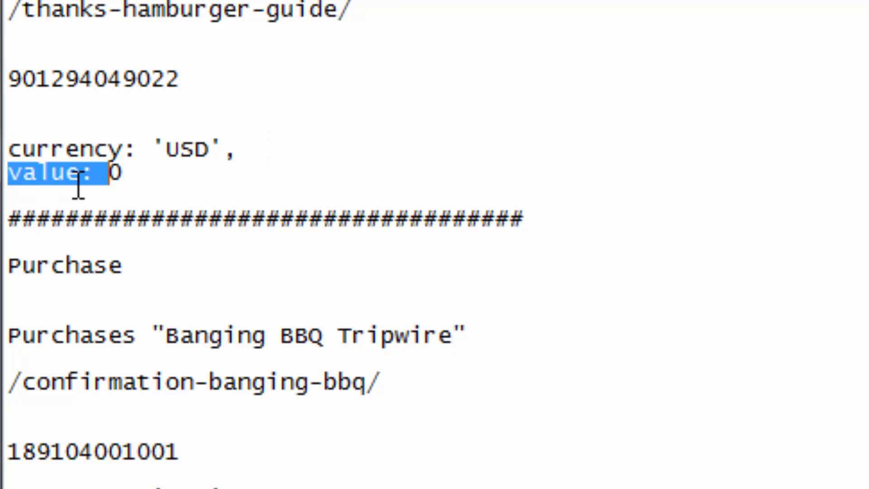
{"action": "left_click", "coordinate": [128, 174]}
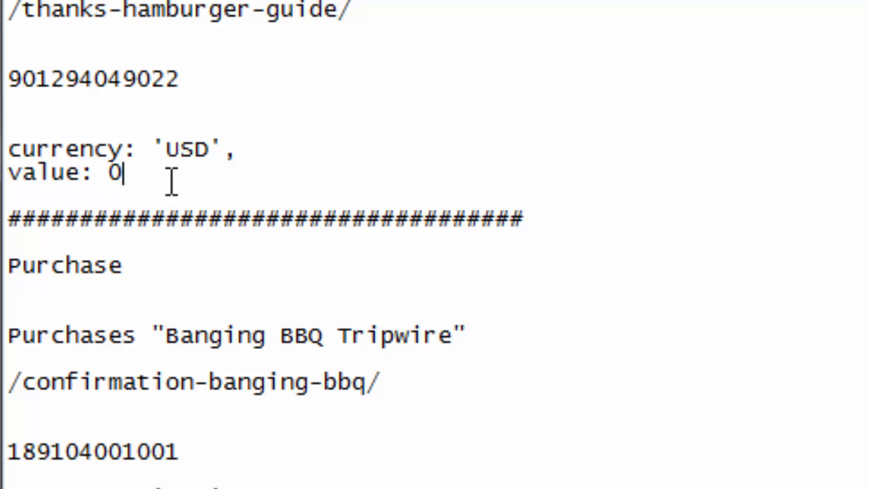
{"action": "left_click_drag", "start_coordinate": [162, 173], "coordinate": [8, 150]}
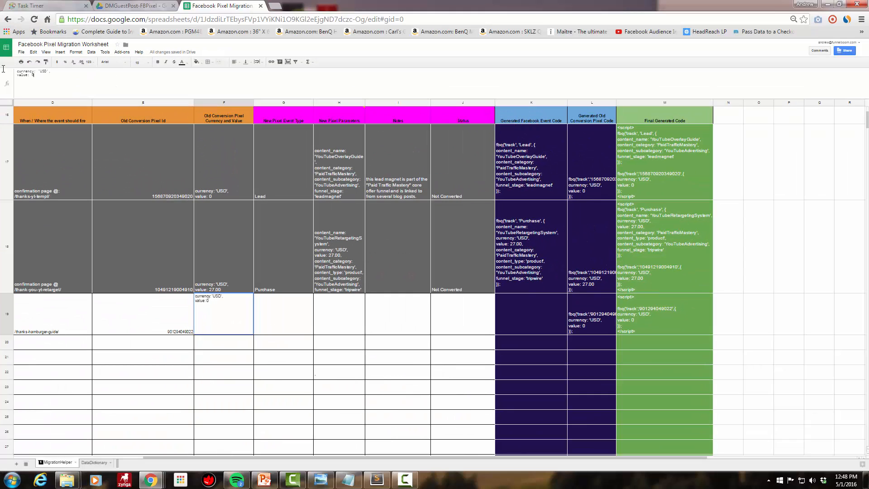
{"action": "key", "text": "Return"}
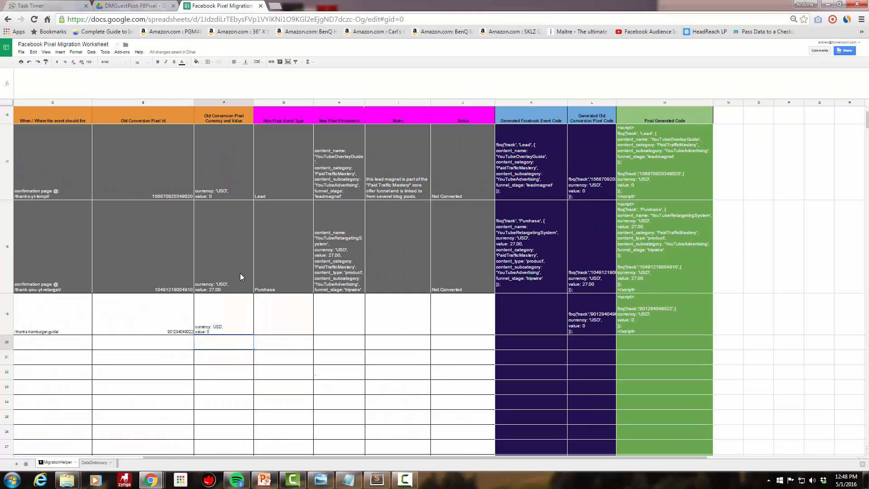
{"action": "left_click", "coordinate": [229, 312]}
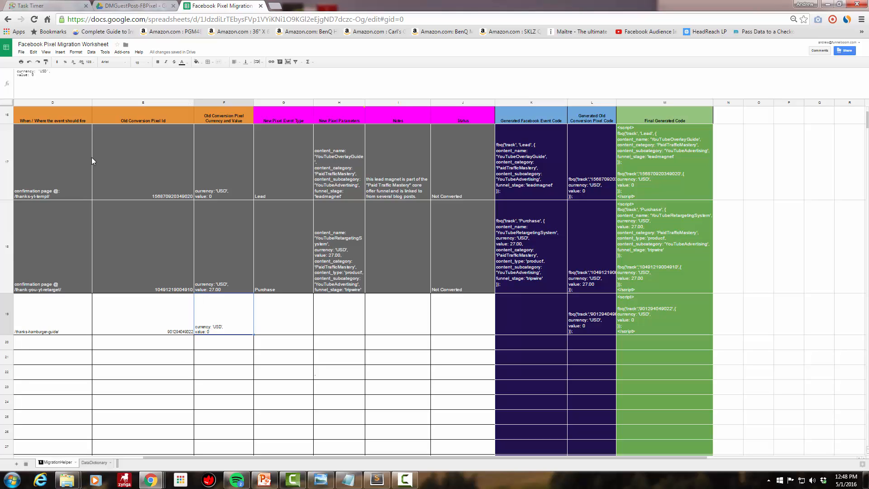
{"action": "left_click", "coordinate": [94, 72]}
{"action": "key", "text": "alt+Return"}
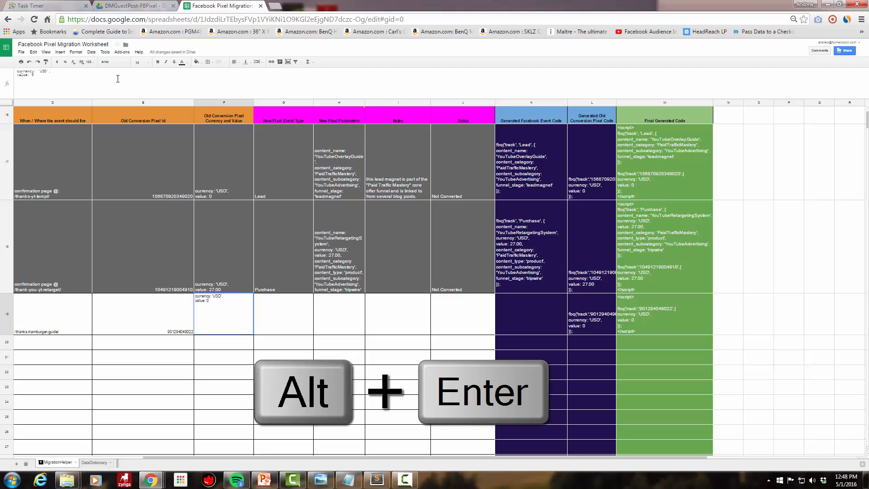
{"action": "type", "text": "test"}
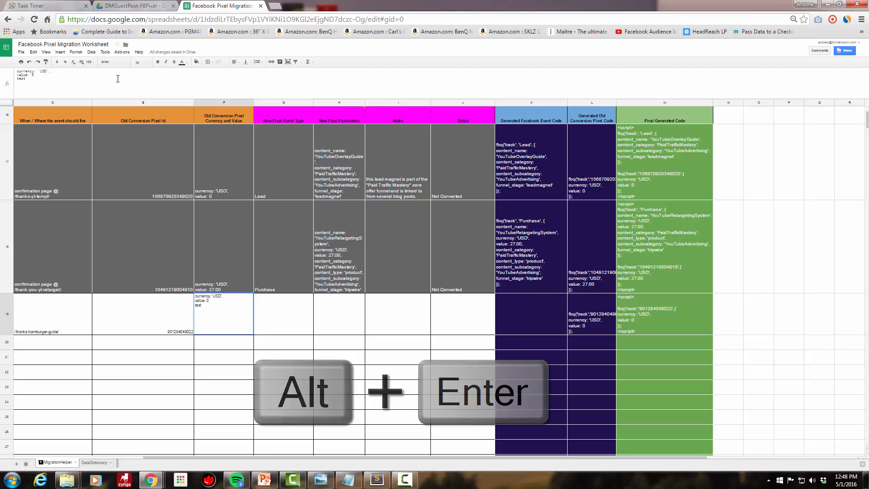
{"action": "type", "text": " fakkajaf"}
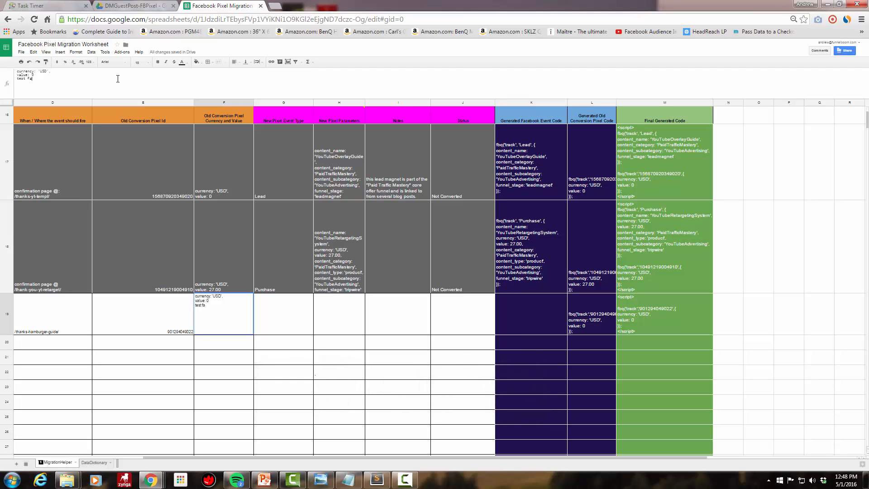
{"action": "key", "text": "BackSpace"}
{"action": "key", "text": "BackSpace"}
{"action": "key", "text": "BackSpace"}
{"action": "key", "text": "Return"}
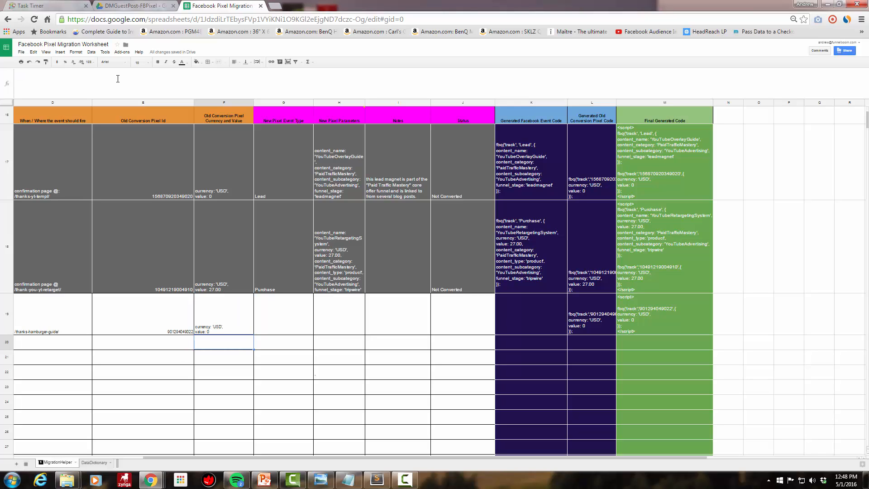
{"action": "left_click", "coordinate": [645, 319]}
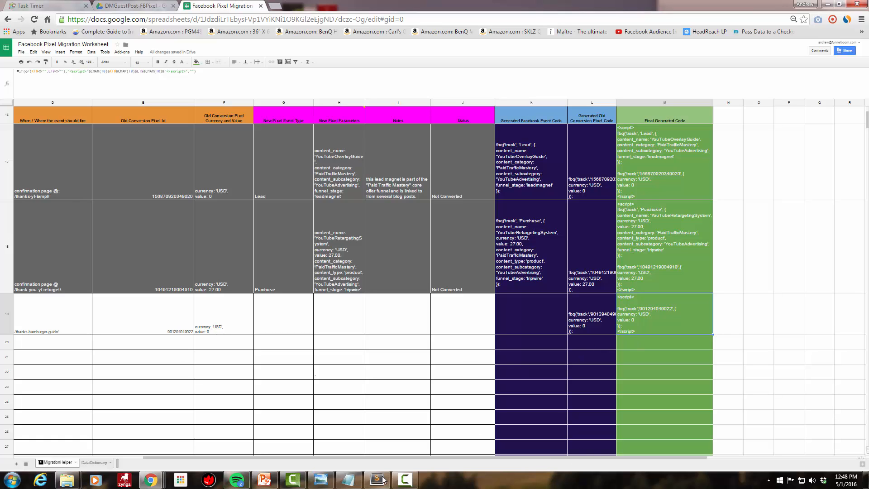
{"action": "left_click", "coordinate": [320, 479]}
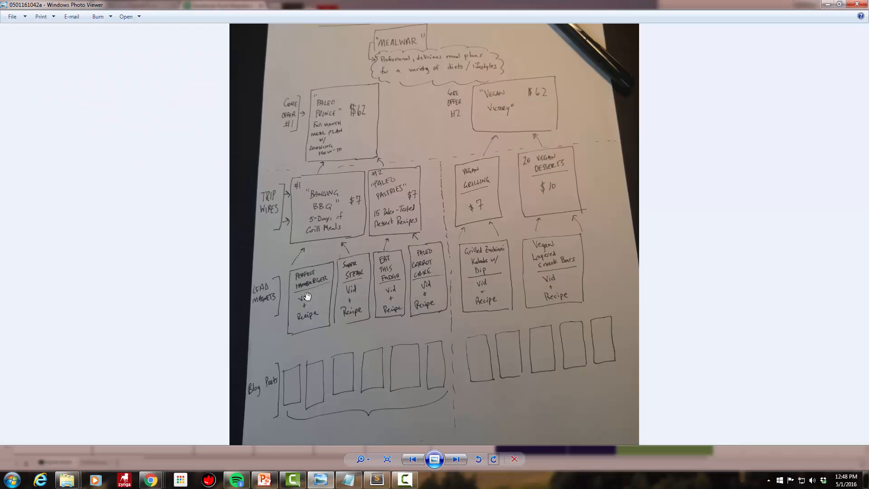
{"action": "left_click", "coordinate": [827, 4]}
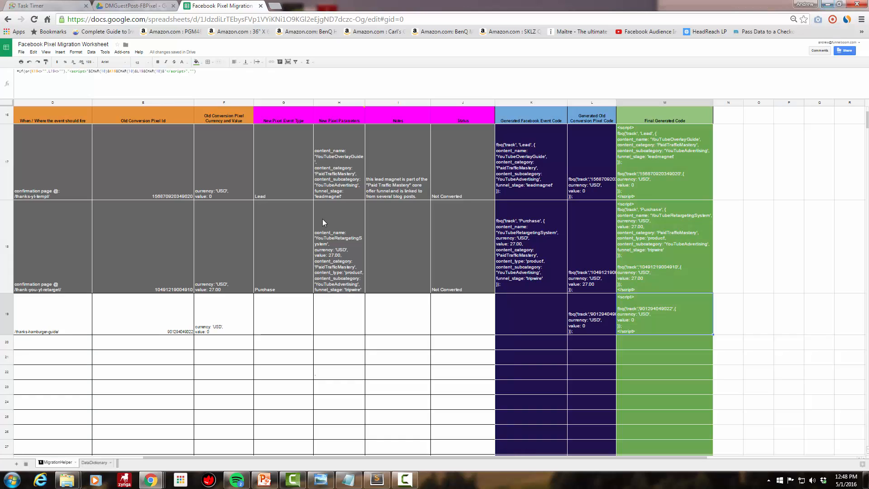
{"action": "left_click", "coordinate": [656, 315]}
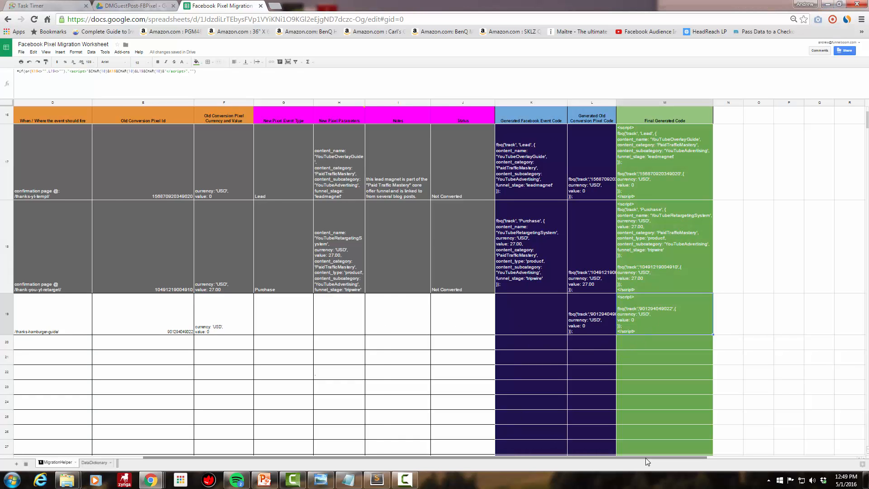
{"action": "left_click_drag", "start_coordinate": [646, 457], "coordinate": [446, 458]}
{"action": "left_click", "coordinate": [209, 328]}
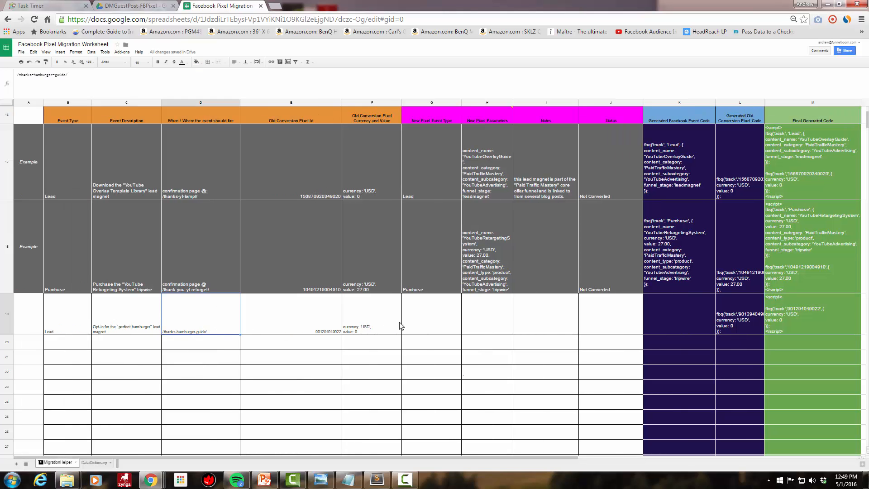
{"action": "left_click", "coordinate": [814, 329]}
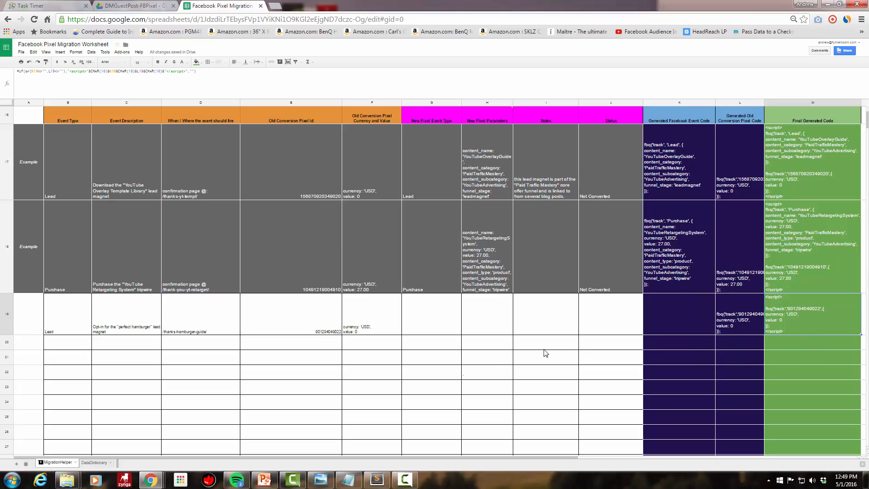
{"action": "left_click", "coordinate": [321, 479]}
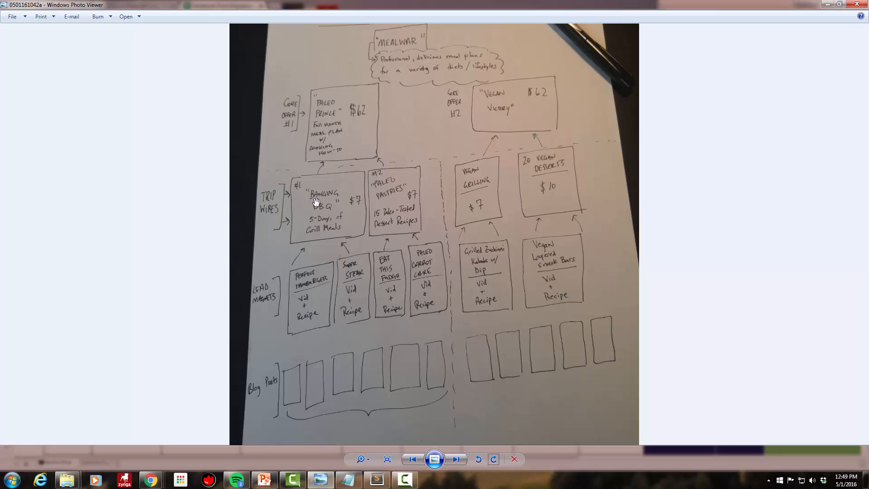
{"action": "left_click", "coordinate": [827, 5]}
Enter Purchase in B20 and 'Purchases "Banging BBQ" Tripwire' as the C20 description.
{"action": "left_click", "coordinate": [75, 343]}
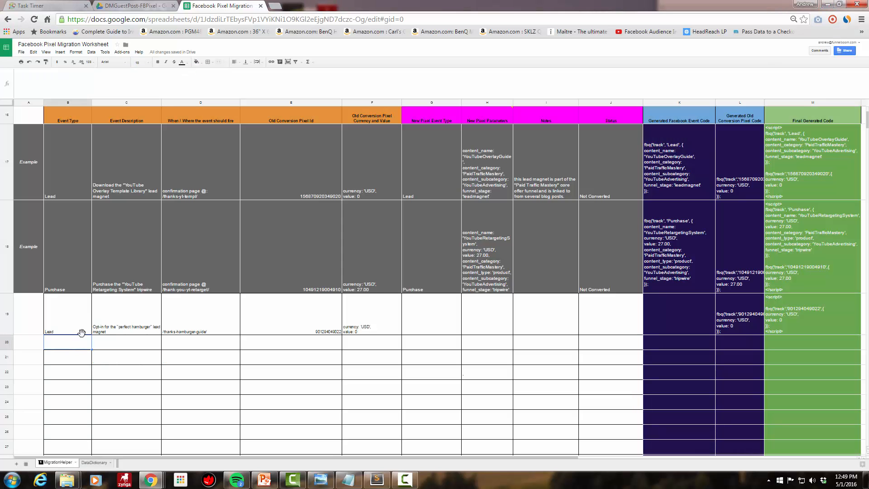
{"action": "type", "text": "Purchase"}
{"action": "key", "text": "Tab"}
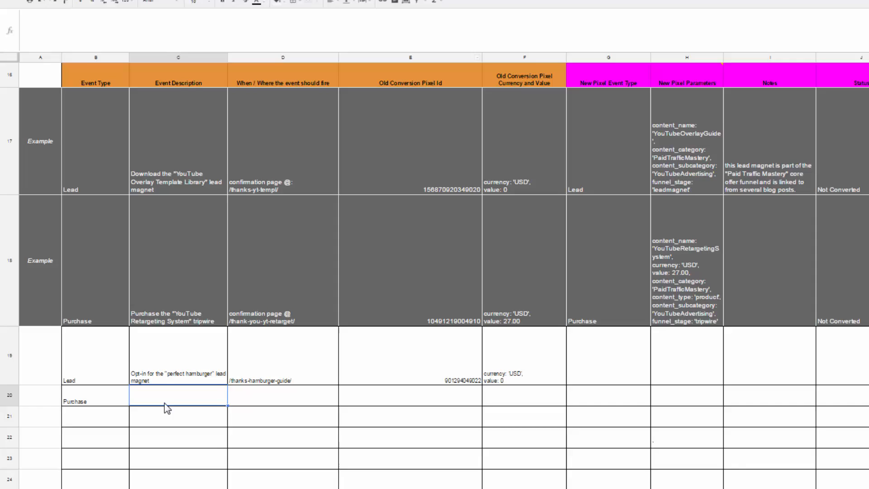
{"action": "type", "text": "Purchases"}
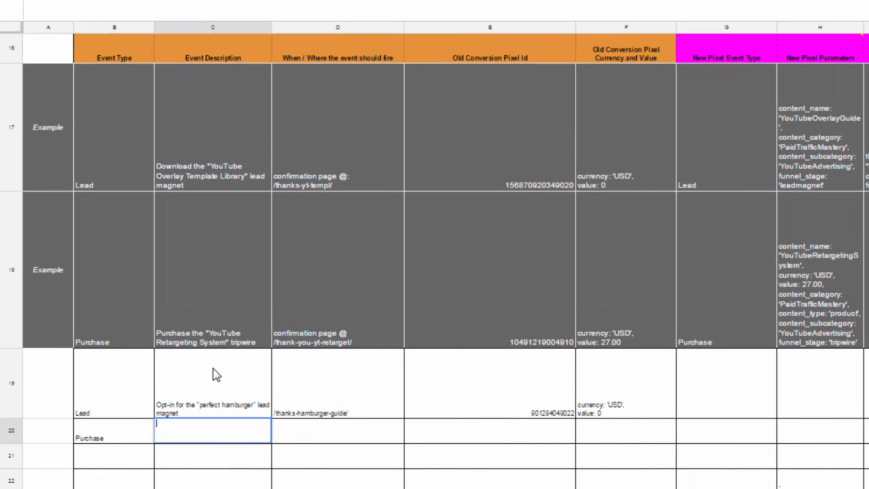
{"action": "type", "text": " \"Banging BB"}
{"action": "type", "text": "Q Ti"}
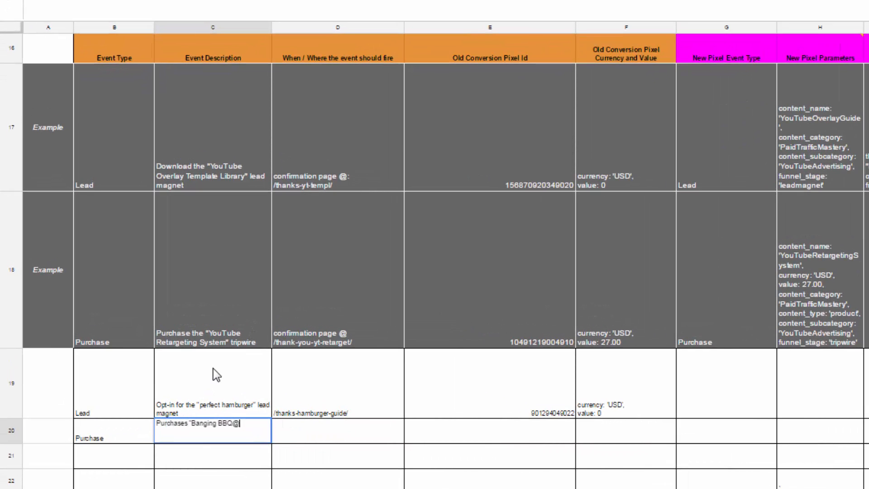
{"action": "key", "text": "BackSpace"}
{"action": "key", "text": "BackSpace"}
{"action": "type", "text": "\""}
{"action": "key", "text": "BackSpace"}
{"action": "key", "text": "BackSpace"}
{"action": "type", "text": "\" Tripwire"}
{"action": "key", "text": "Tab"}
Type /confirmation-banging-bbq/ in D20 and paste the old pixel id into E20.
{"action": "type", "text": "/confir"}
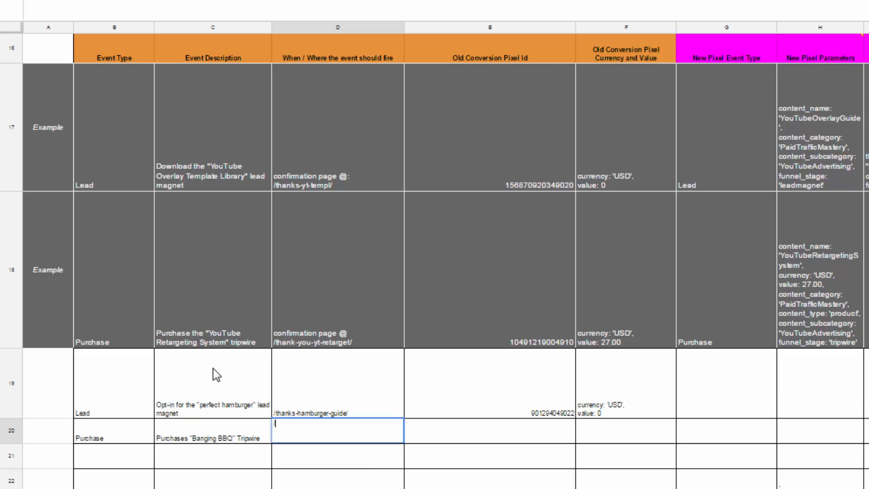
{"action": "type", "text": "mation-banging-bbq/"}
{"action": "key", "text": "Tab"}
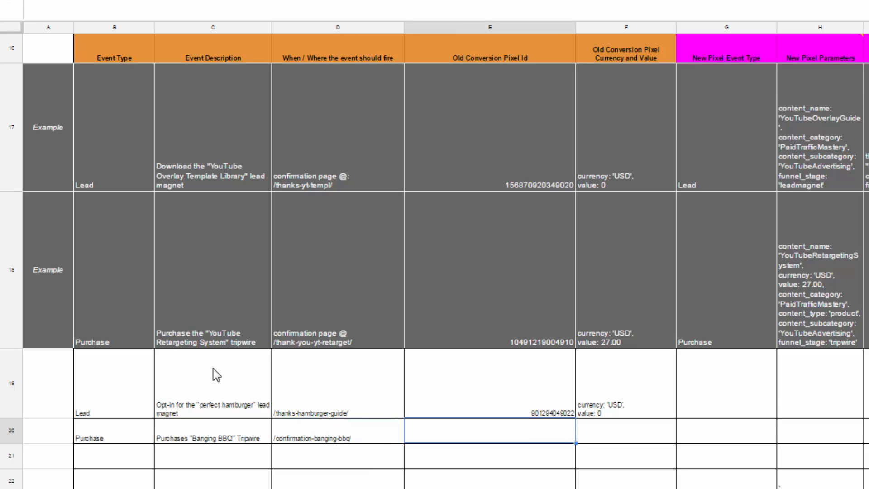
{"action": "left_click", "coordinate": [326, 438]}
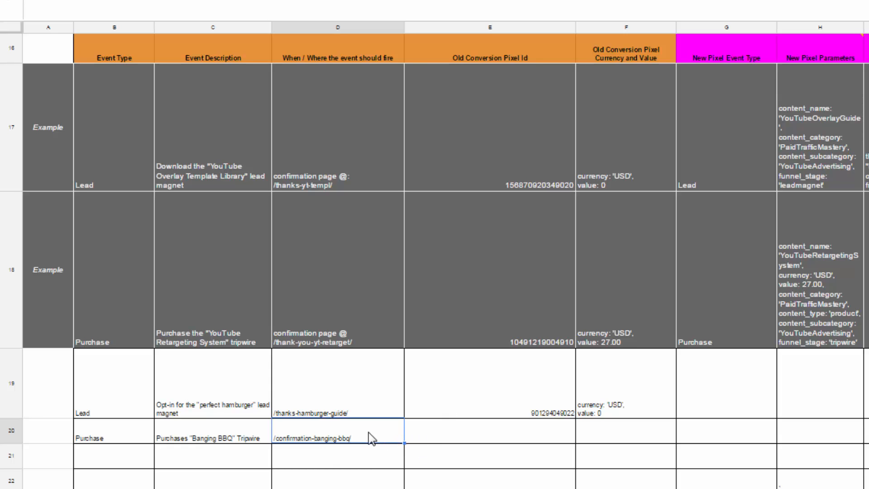
{"action": "left_click", "coordinate": [481, 439]}
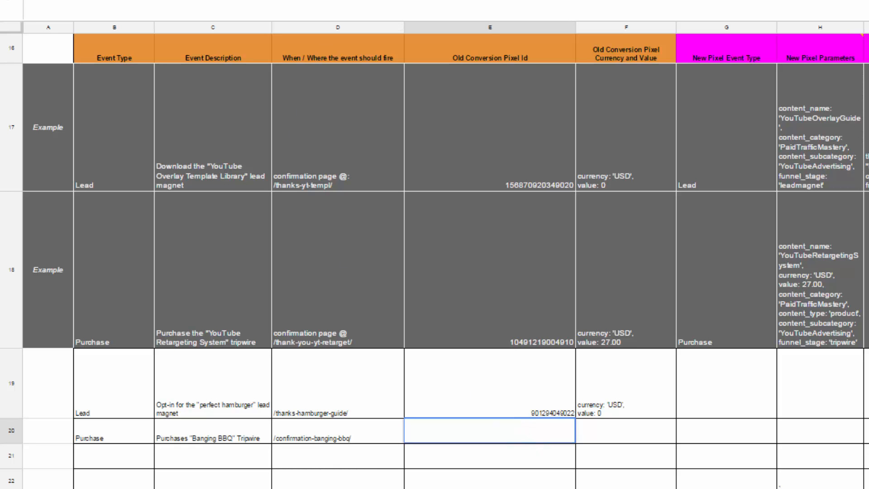
{"action": "key", "text": "ctrl+v"}
{"action": "key", "text": "Return"}
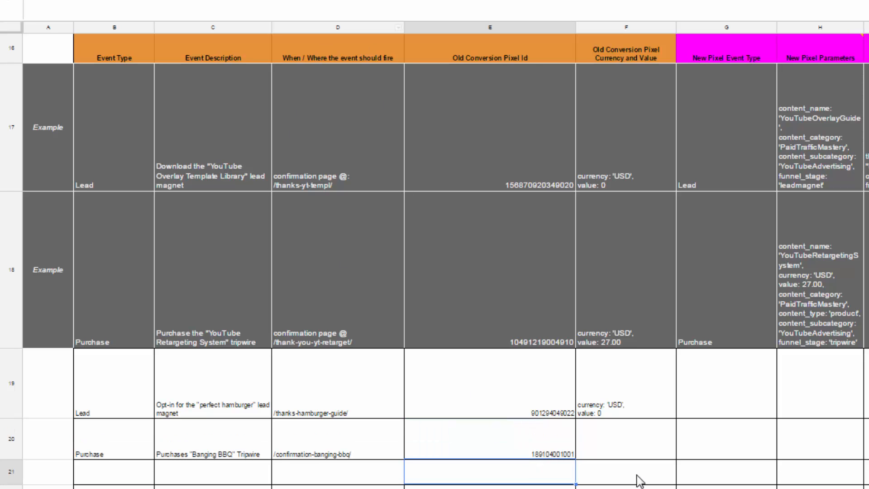
Paste currency 'USD', value 7.00 into F20.
{"action": "left_click", "coordinate": [564, 450]}
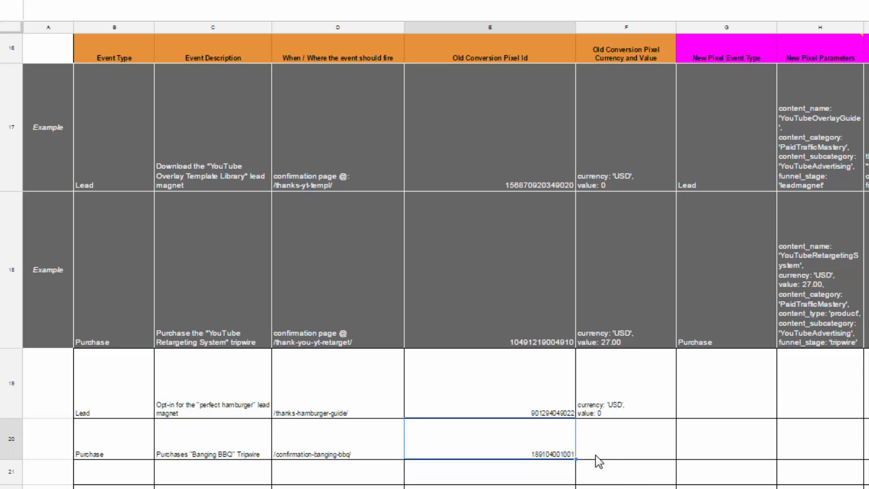
{"action": "left_click", "coordinate": [612, 454]}
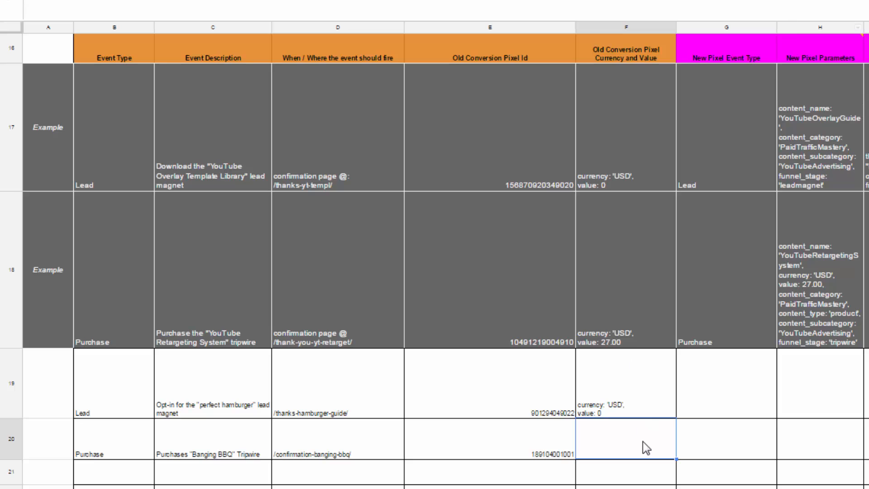
{"action": "type", "text": "currency: 'USD', value: 7.00"}
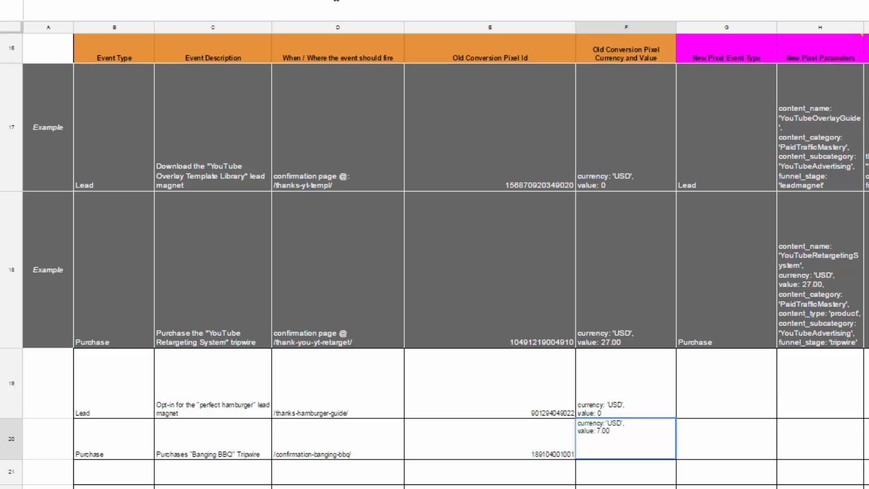
{"action": "key", "text": "Return"}
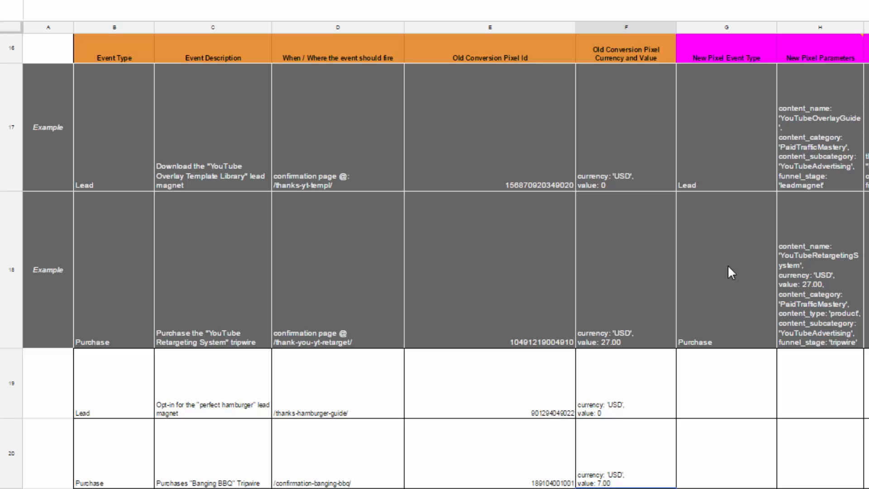
{"action": "left_click", "coordinate": [626, 464]}
{"action": "left_click", "coordinate": [769, 458]}
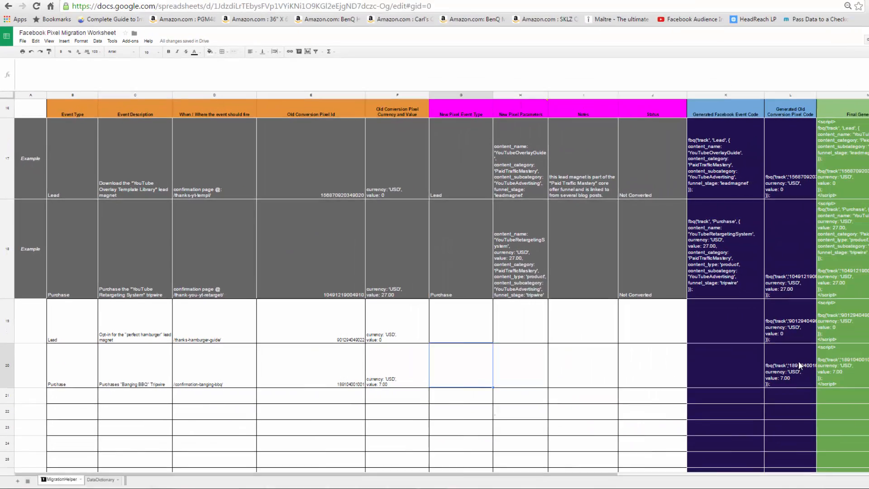
Inspect the generated old pixel code in L20 and the final script in M20.
{"action": "left_click", "coordinate": [799, 362]}
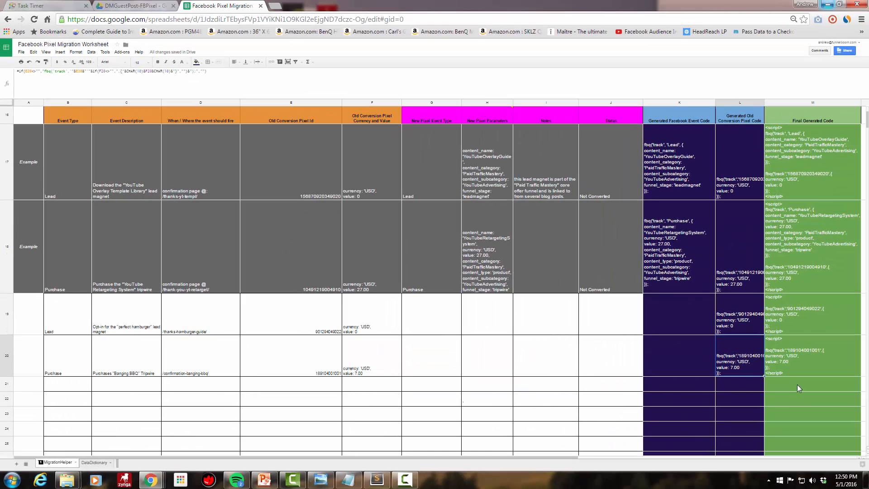
{"action": "left_click", "coordinate": [799, 359]}
{"action": "left_click", "coordinate": [759, 360]}
Glance at the funnel sketch, select empty B21, then show the Easy Setup Steps slide.
{"action": "left_click", "coordinate": [325, 481]}
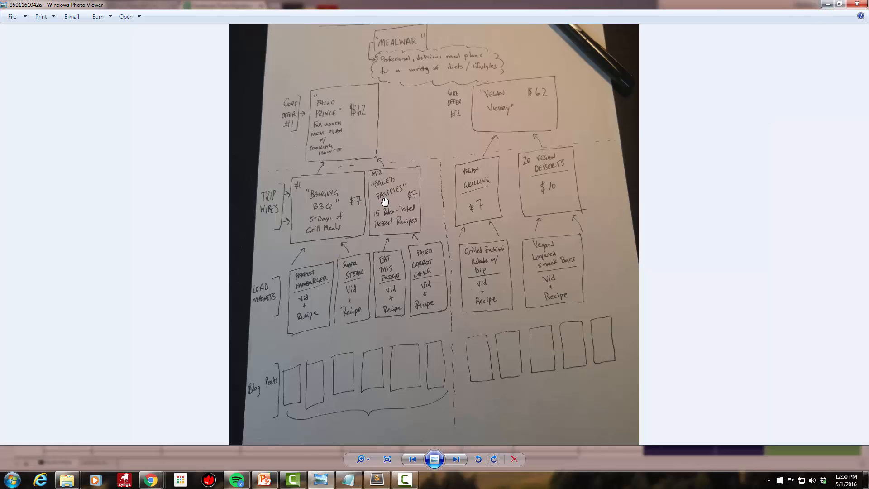
{"action": "left_click", "coordinate": [828, 5]}
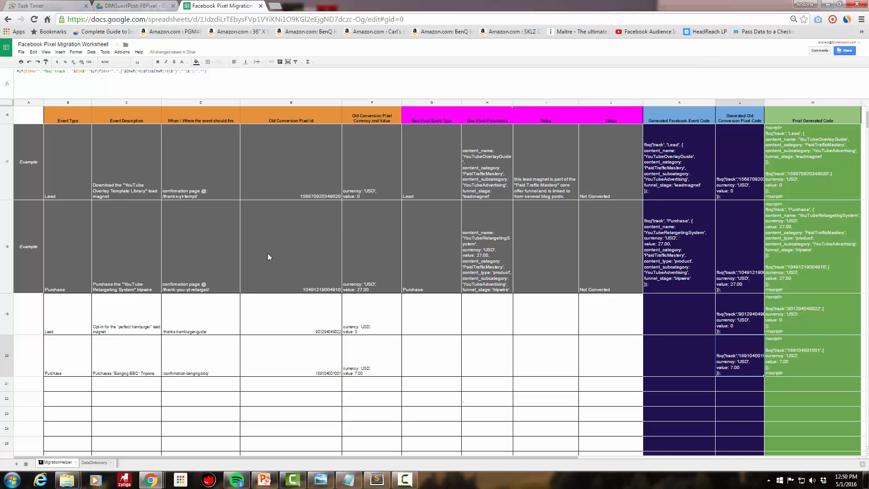
{"action": "left_click", "coordinate": [73, 388]}
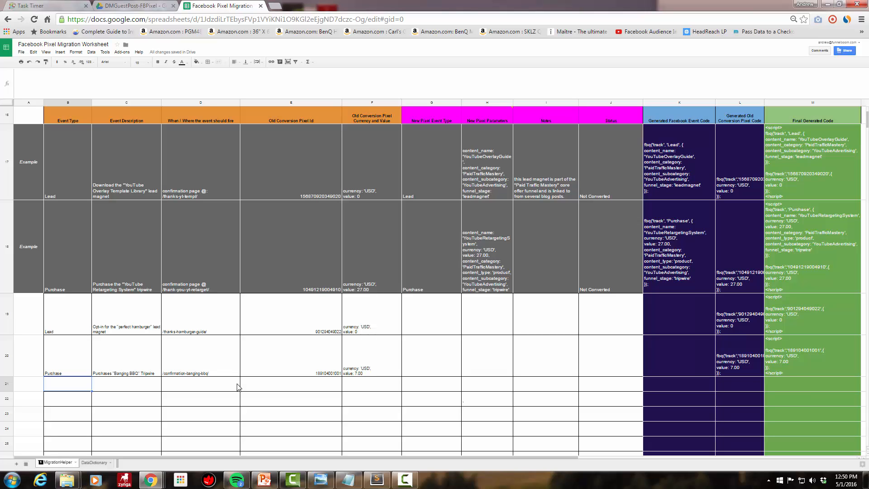
{"action": "left_click", "coordinate": [264, 479]}
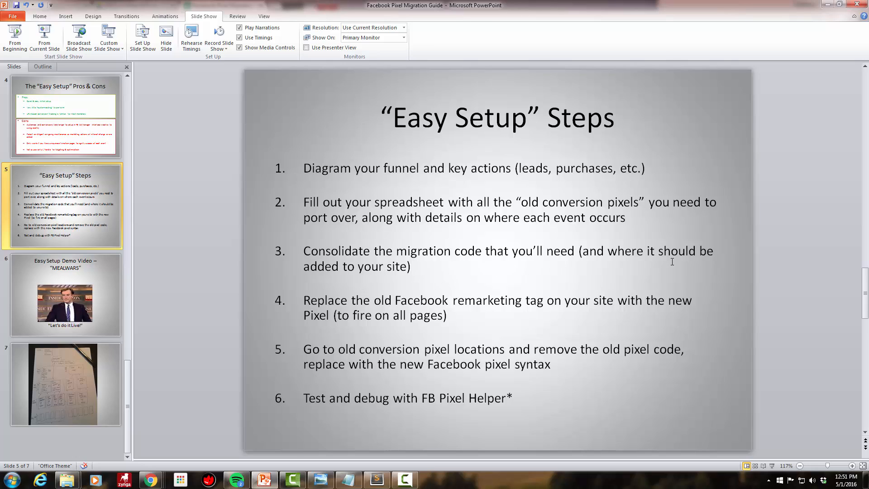
{"action": "left_click", "coordinate": [827, 5]}
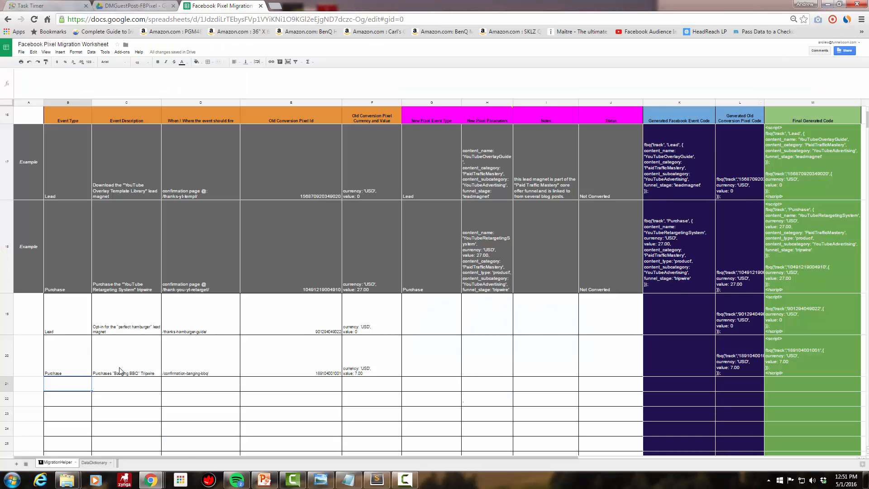
{"action": "left_click", "coordinate": [331, 404]}
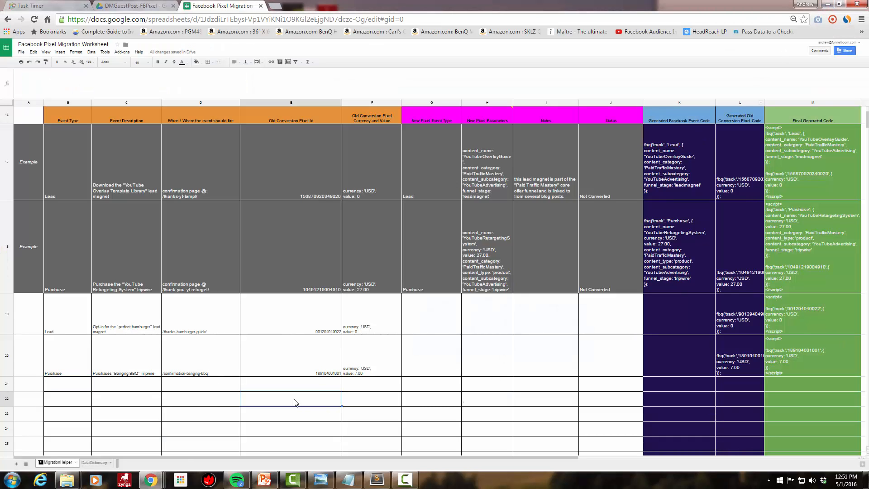
{"action": "left_click", "coordinate": [311, 385]}
{"action": "left_click", "coordinate": [197, 328]}
{"action": "left_click", "coordinate": [196, 347]}
{"action": "left_click", "coordinate": [200, 326]}
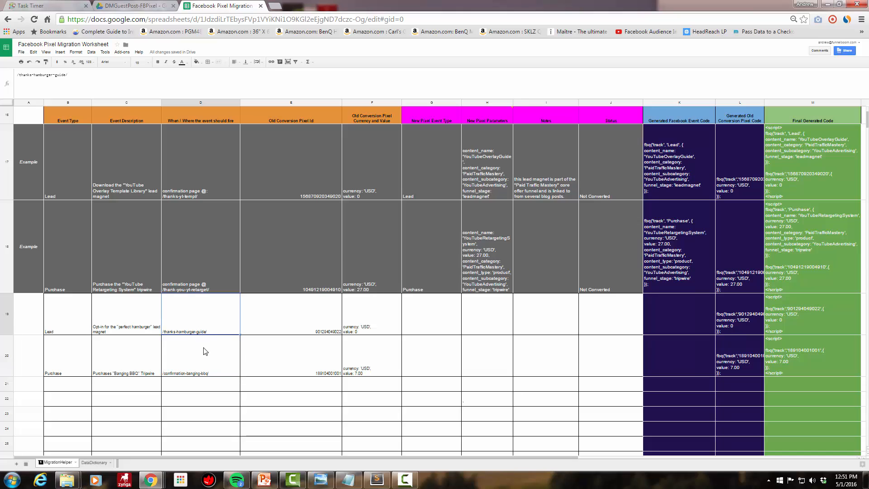
{"action": "left_click", "coordinate": [206, 352]}
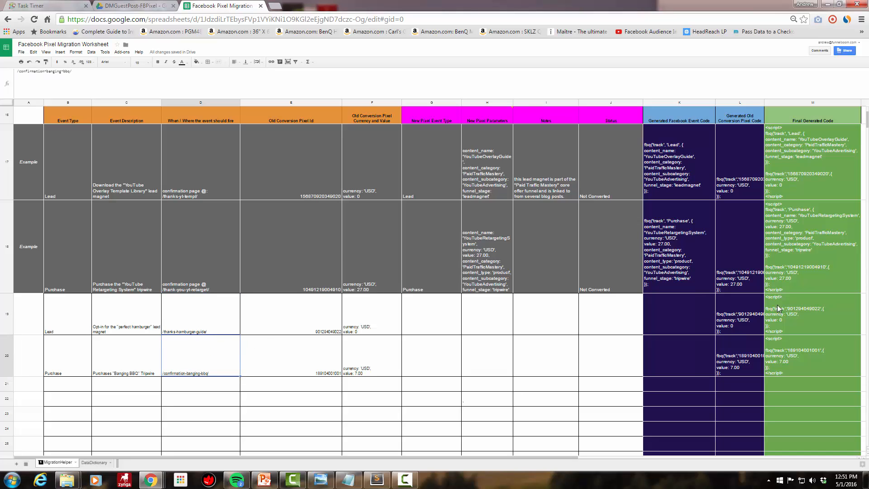
{"action": "left_click", "coordinate": [787, 326]}
{"action": "left_click", "coordinate": [806, 357]}
{"action": "left_click", "coordinate": [807, 318]}
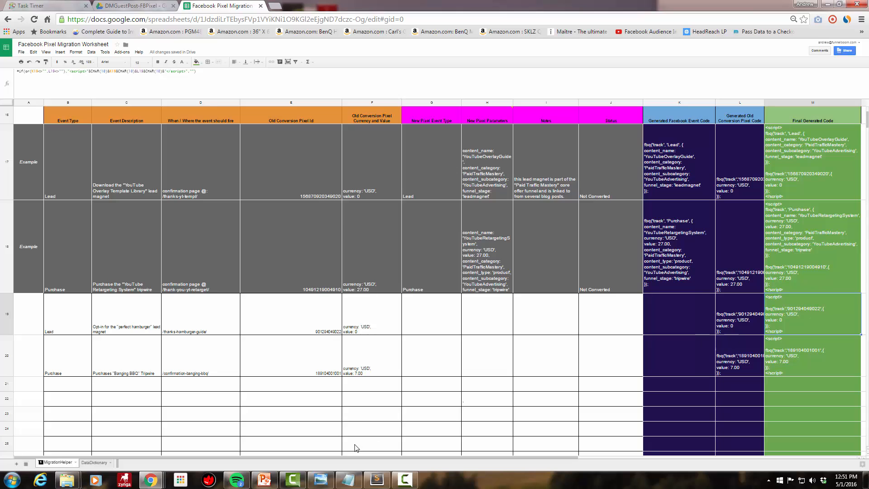
{"action": "left_click", "coordinate": [265, 480]}
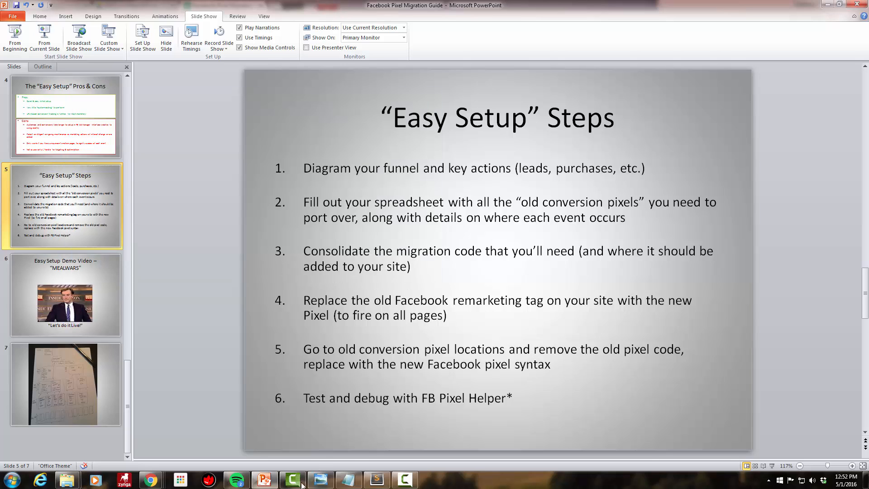
{"action": "mouse_move", "coordinate": [165, 484]}
{"action": "left_click", "coordinate": [157, 430]}
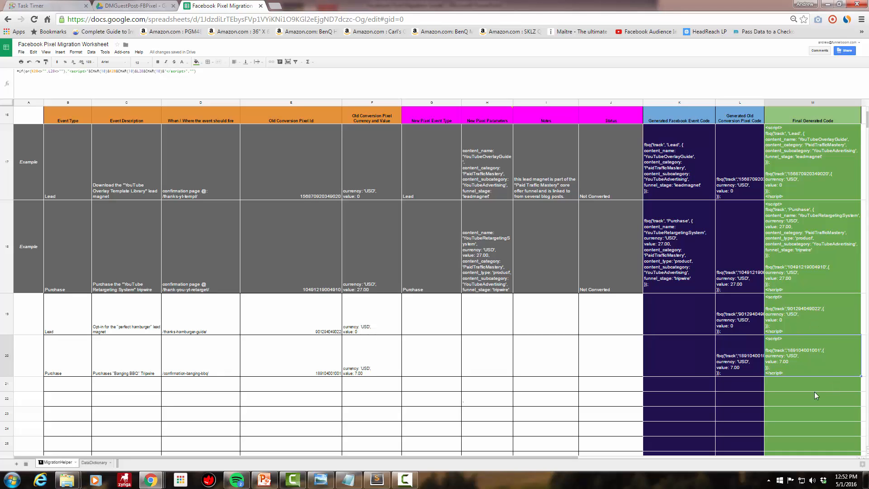
{"action": "left_click", "coordinate": [805, 324]}
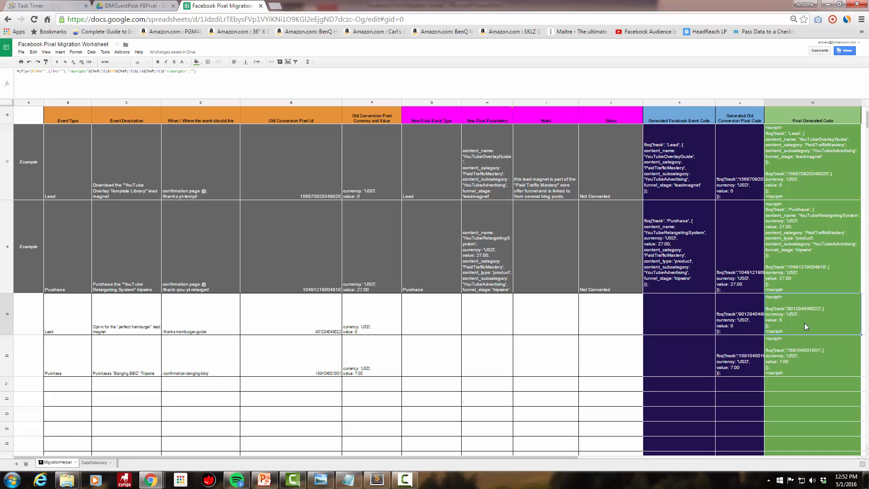
{"action": "left_click", "coordinate": [187, 327]}
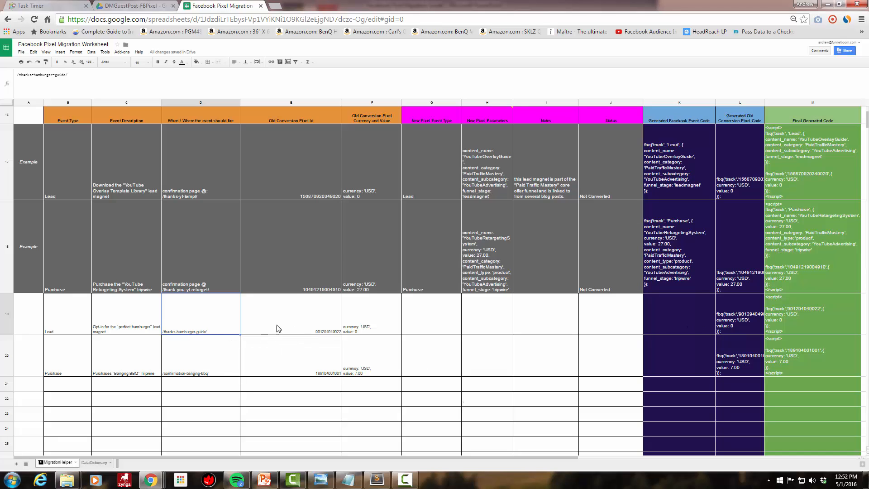
{"action": "left_click", "coordinate": [818, 312]}
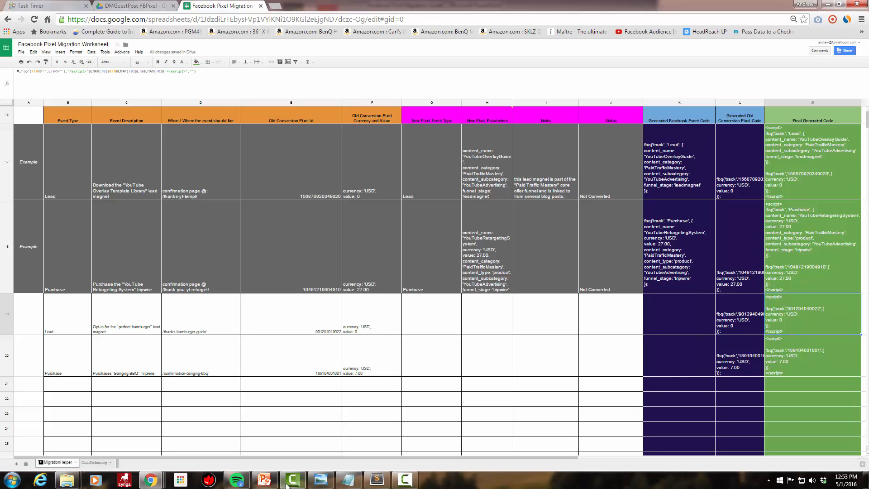
{"action": "left_click", "coordinate": [266, 479]}
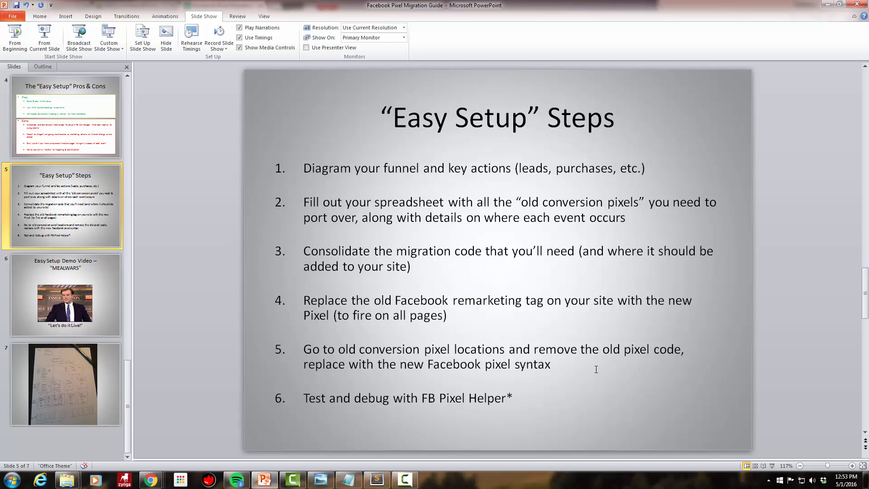
{"action": "left_click", "coordinate": [827, 6]}
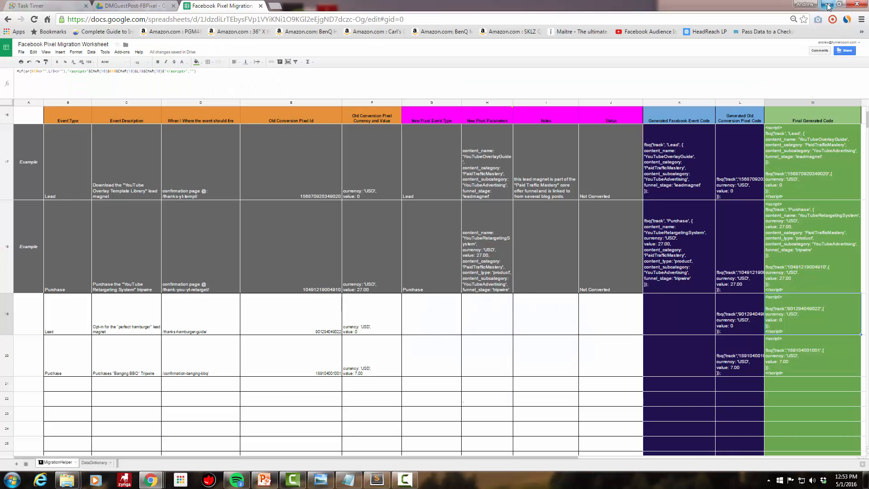
{"action": "left_click", "coordinate": [273, 485]}
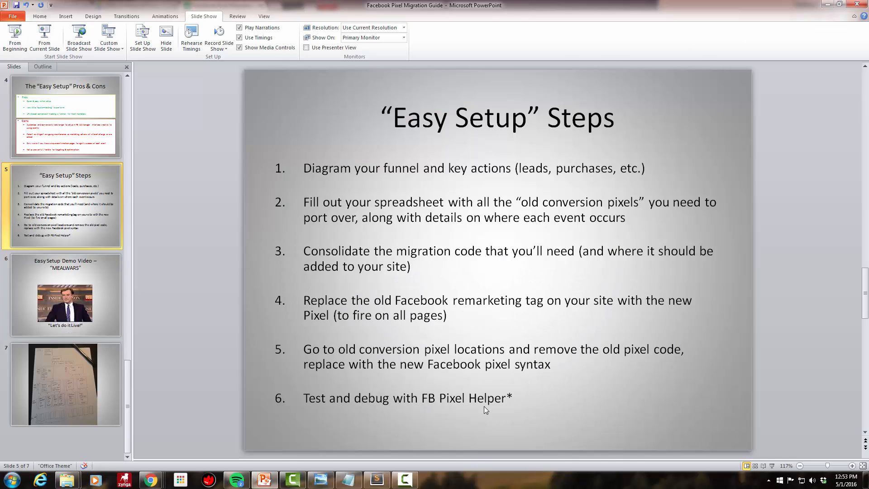
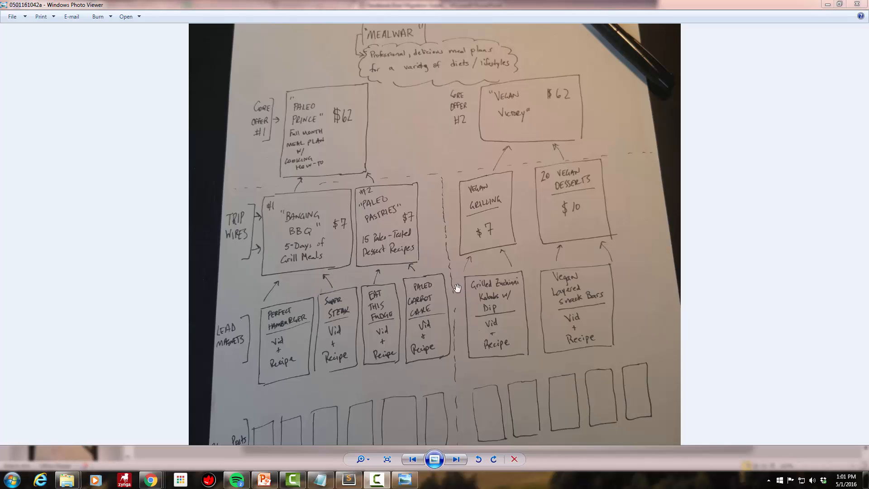
Put the PowerPoint slides and funnel sketch away and return to Chrome's Create a Custom Conversion dialog.
{"action": "left_click", "coordinate": [264, 479]}
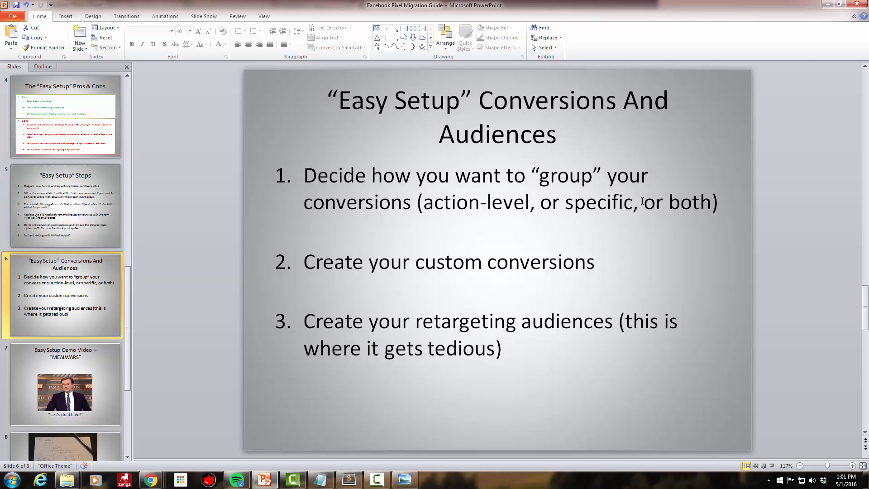
{"action": "left_click", "coordinate": [827, 4]}
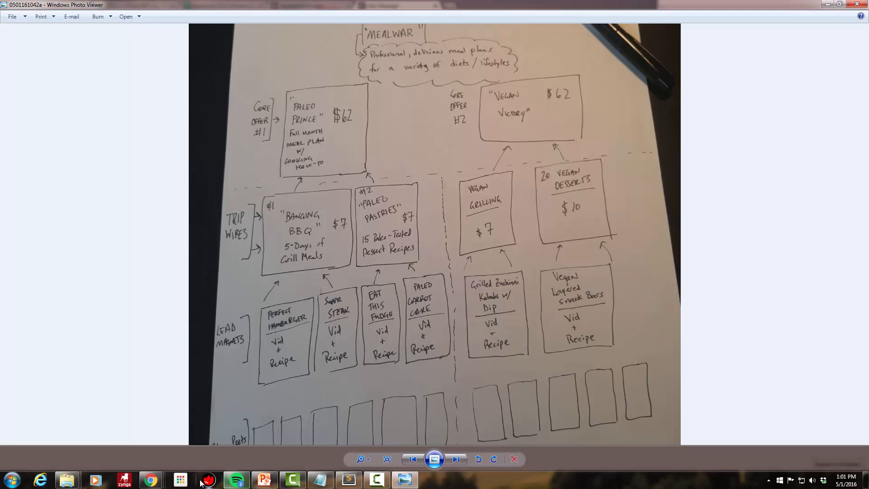
{"action": "mouse_move", "coordinate": [149, 485]}
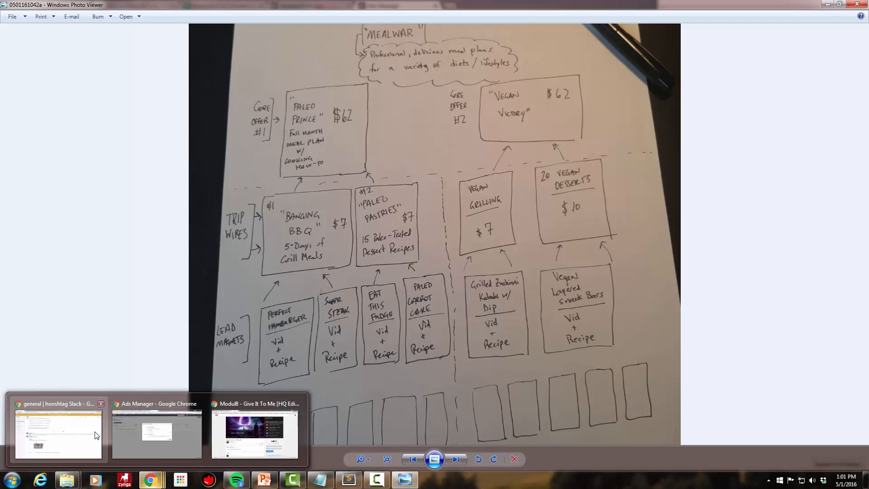
{"action": "left_click", "coordinate": [181, 430]}
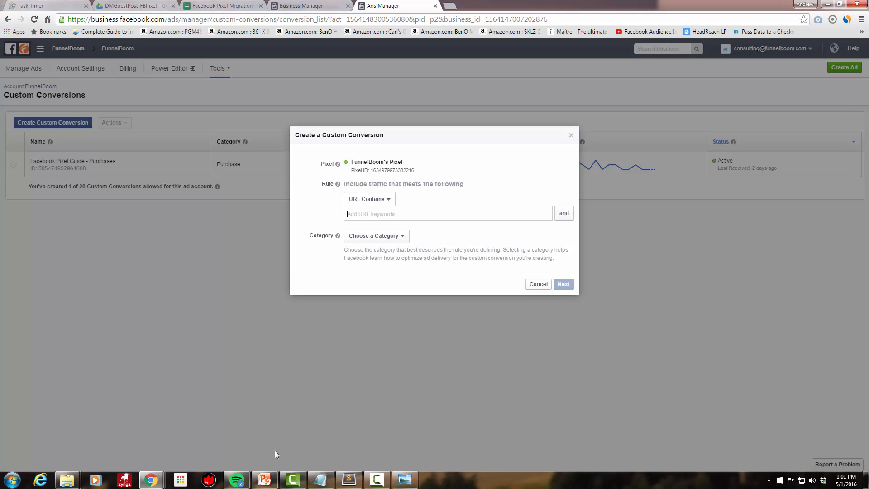
Paste thanks-hamburger-guide from the notes as the first URL Contains keyword.
{"action": "mouse_move", "coordinate": [161, 484]}
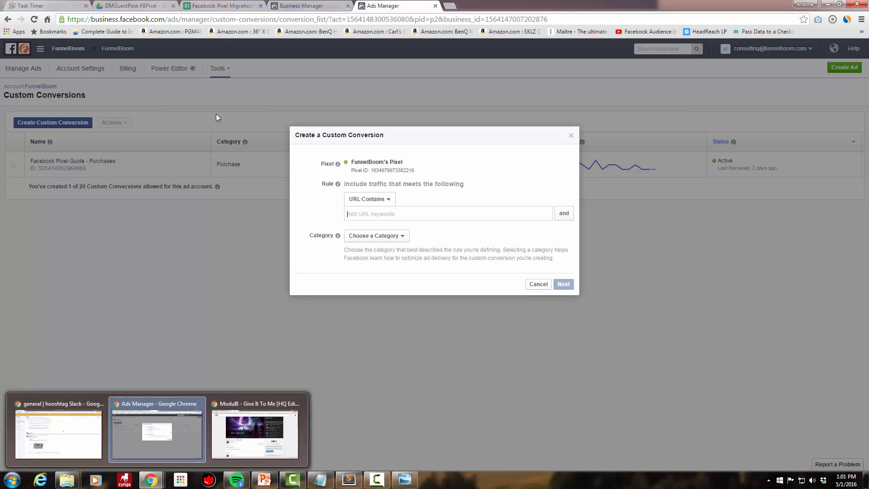
{"action": "left_click", "coordinate": [218, 6]}
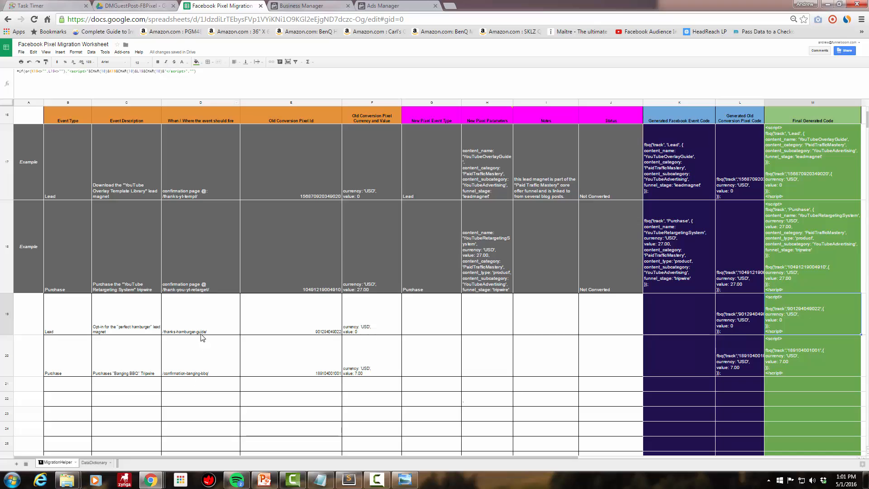
{"action": "left_click", "coordinate": [396, 4]}
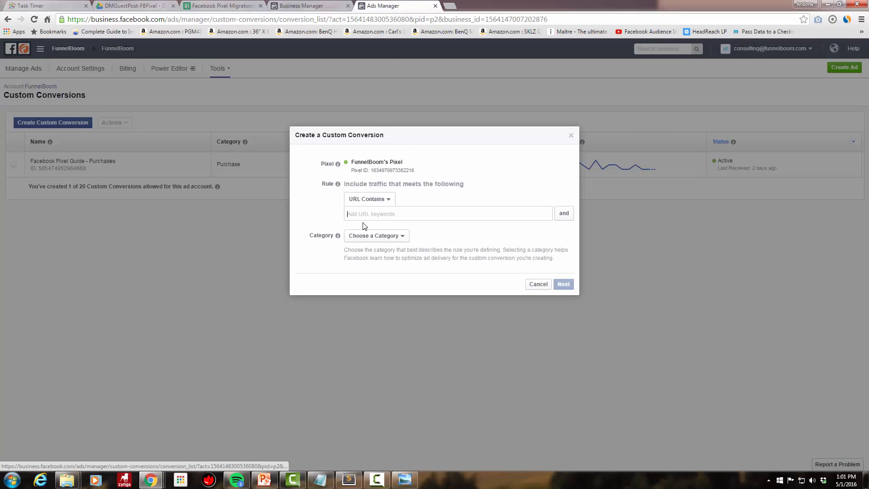
{"action": "key", "text": "alt+Tab"}
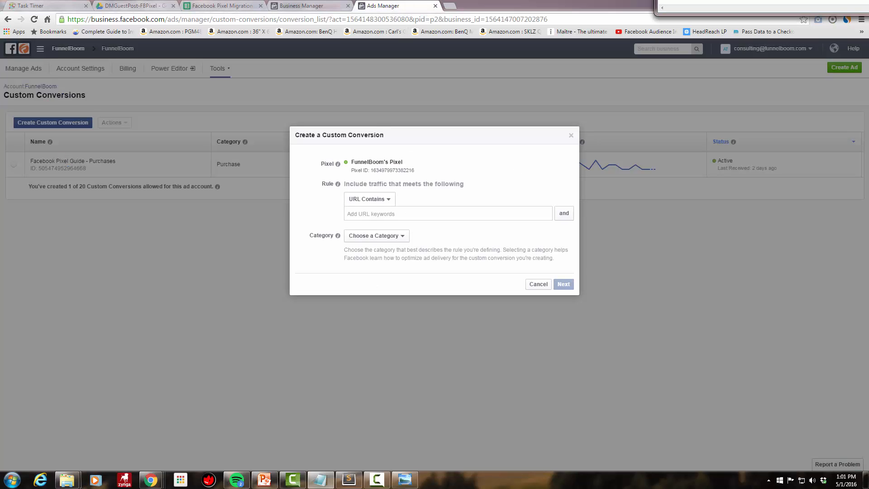
{"action": "left_click", "coordinate": [393, 214]}
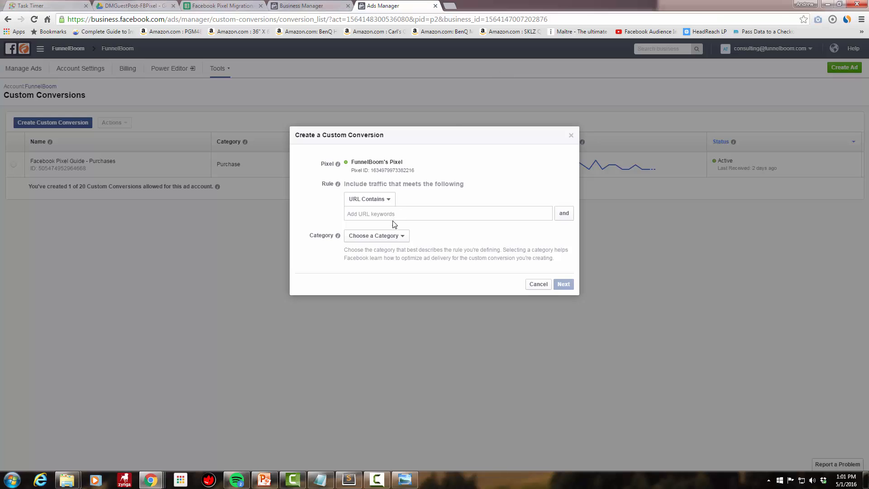
{"action": "type", "text": "thanks-hamburger-guide"}
{"action": "key", "text": "Return"}
Add thanks-super-steak, thanks-eat-fudge and thanks-paleo-carrot-cake as further URL Contains keywords.
{"action": "key", "text": "alt+Tab"}
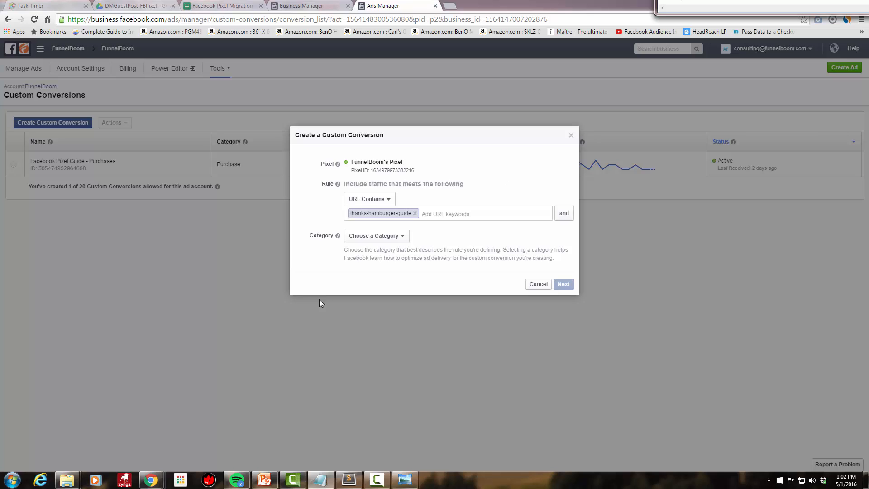
{"action": "left_click", "coordinate": [439, 211]}
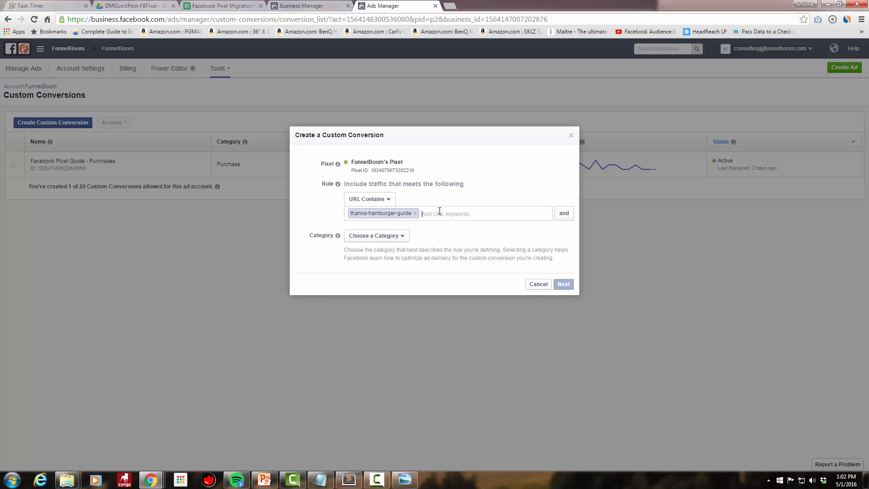
{"action": "type", "text": "thanks-super-steak"}
{"action": "key", "text": "Return"}
{"action": "key", "text": "alt+Tab"}
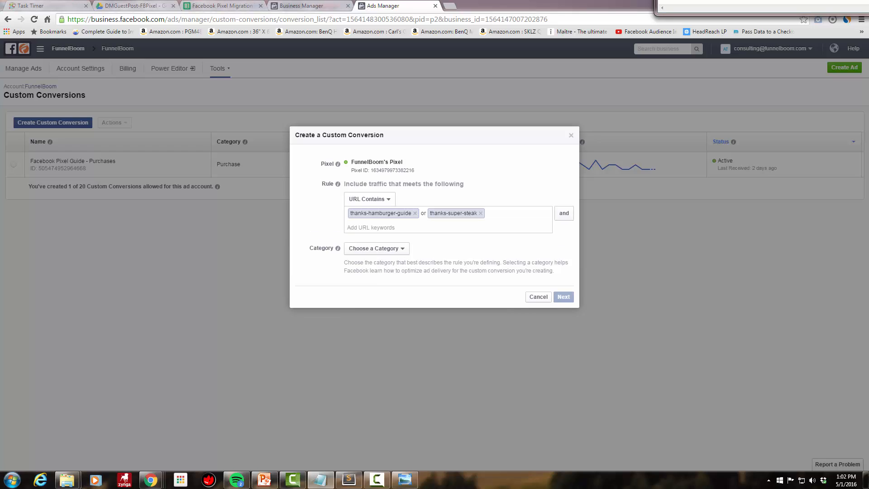
{"action": "left_click", "coordinate": [500, 213]}
{"action": "type", "text": "thanks-eat-fudge"}
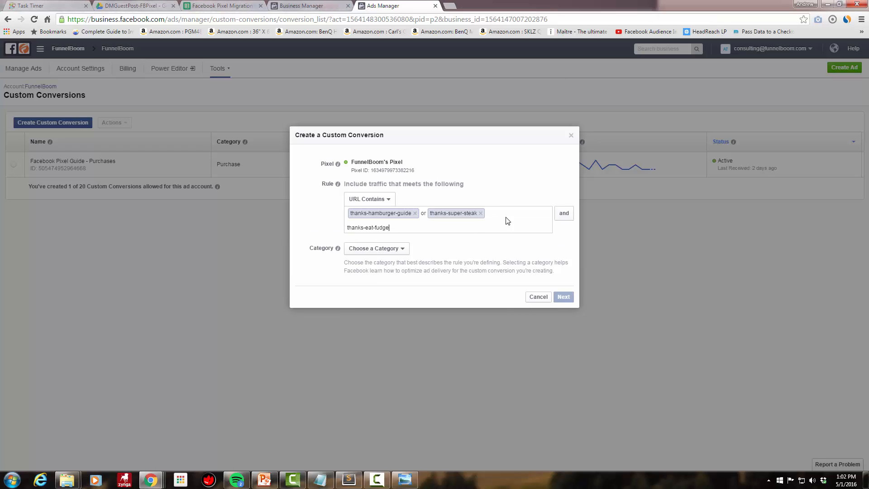
{"action": "key", "text": "Return"}
{"action": "key", "text": "alt+Tab"}
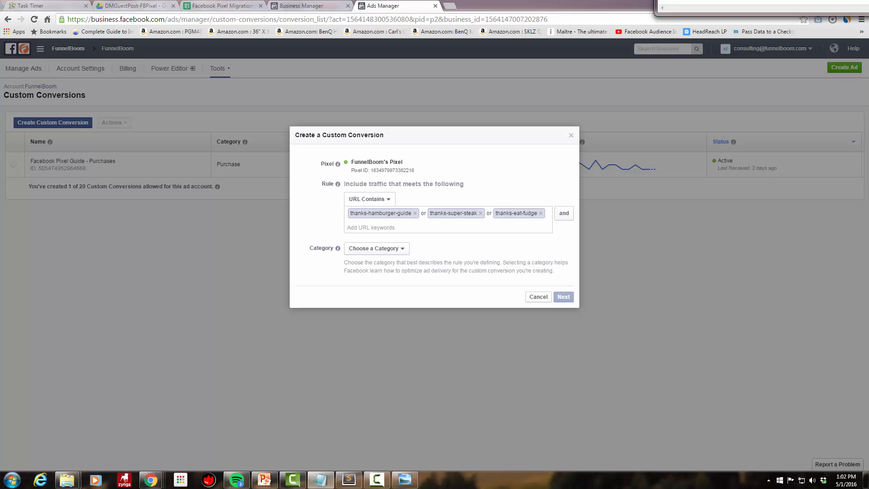
{"action": "left_click", "coordinate": [455, 231]}
{"action": "type", "text": "thanks-paleo-carrot-cake"}
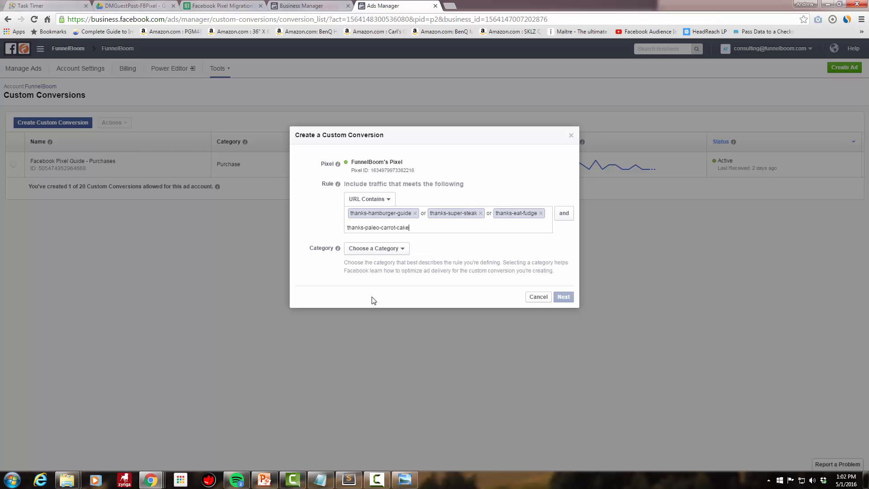
{"action": "key", "text": "Return"}
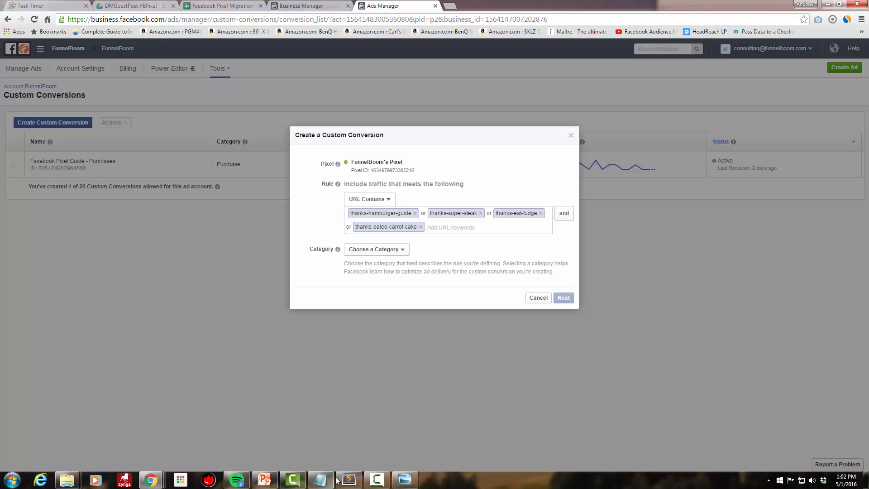
After checking the funnel sketch, set the conversion category to Lead and continue to naming.
{"action": "left_click", "coordinate": [416, 482]}
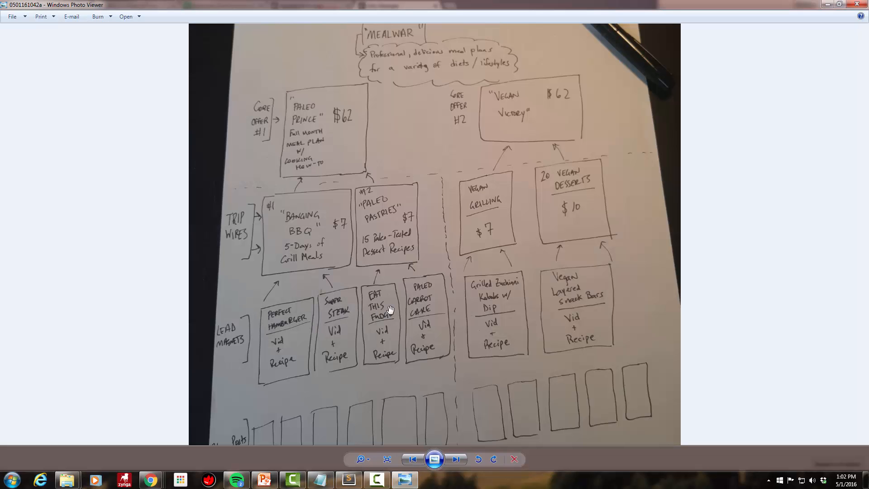
{"action": "left_click", "coordinate": [828, 5]}
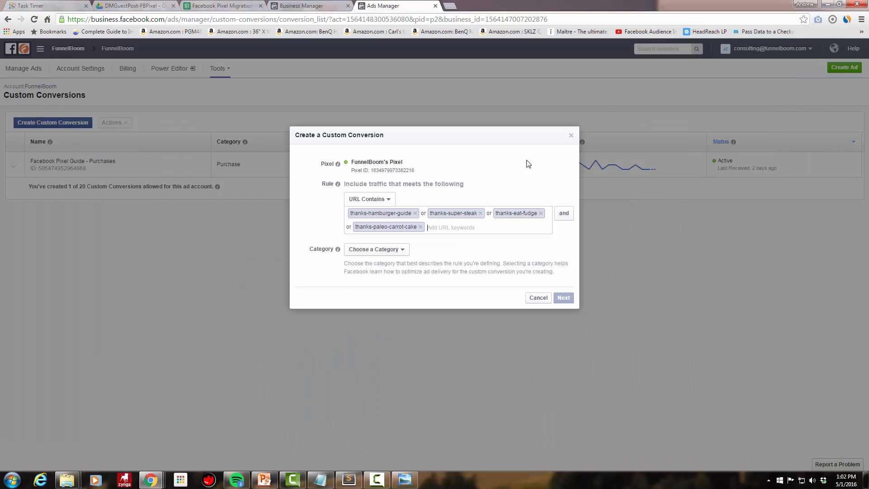
{"action": "left_click", "coordinate": [399, 252]}
{"action": "left_click", "coordinate": [407, 335]}
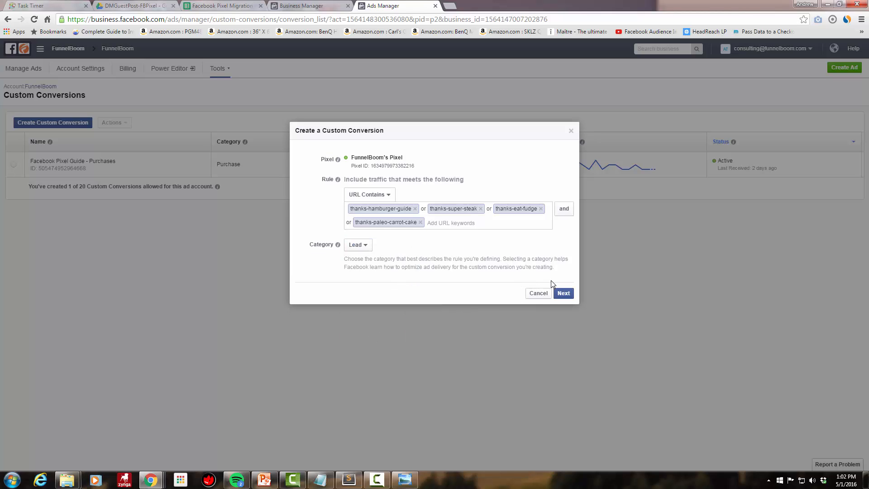
{"action": "left_click", "coordinate": [564, 293]}
Name the conversion 'All Leads - Paleo Prince Funnel', leaving the conversion value option off.
{"action": "left_click", "coordinate": [436, 186]}
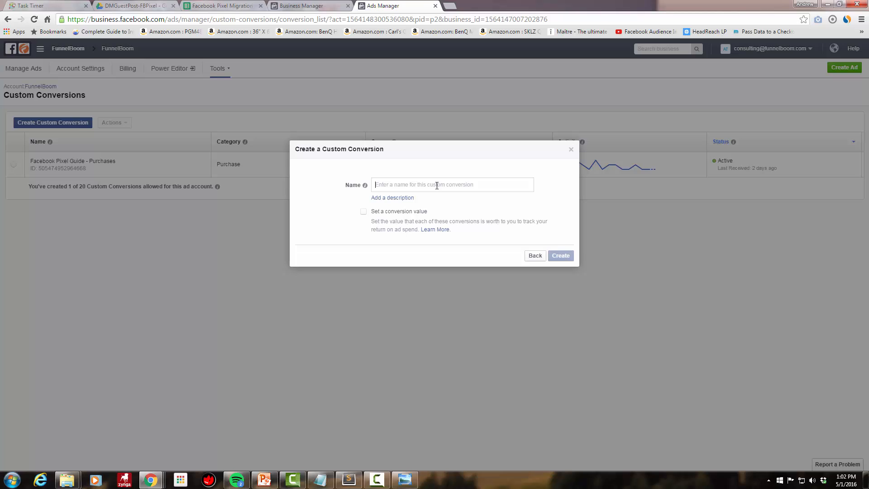
{"action": "type", "text": "A"}
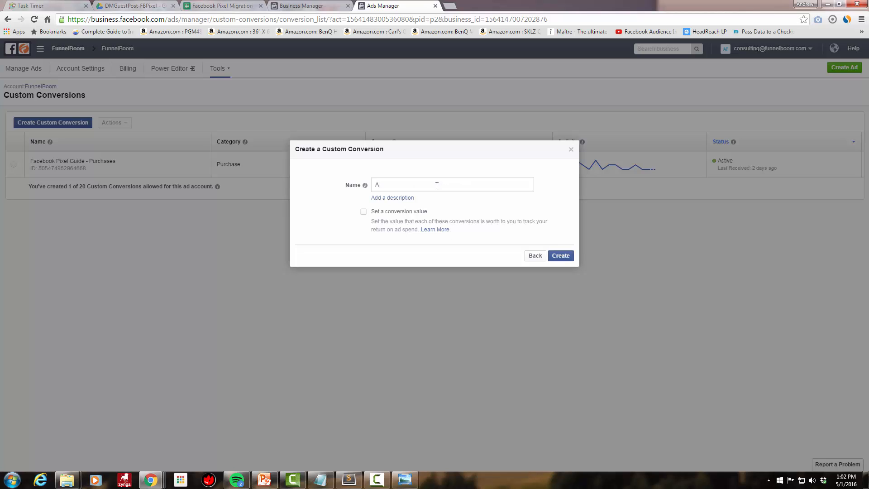
{"action": "key", "text": "BackSpace"}
{"action": "type", "text": "All Leads - Paleo Prince Funnel"}
{"action": "left_click", "coordinate": [364, 214]}
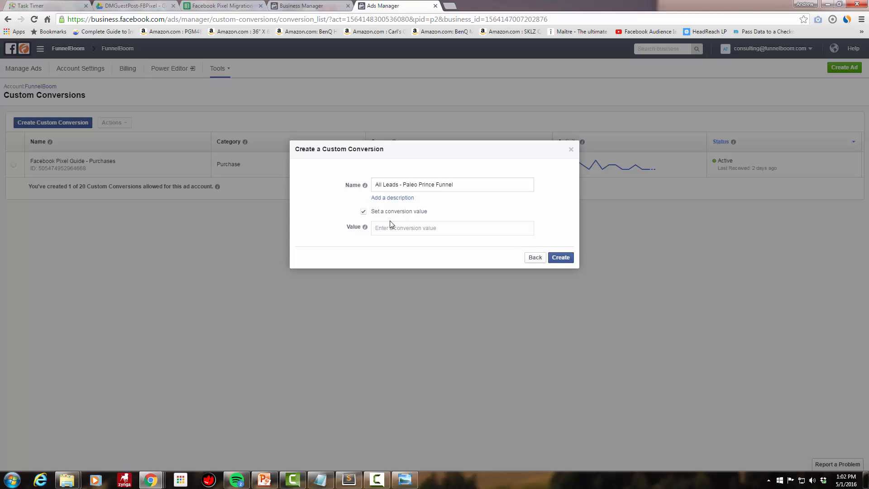
{"action": "left_click", "coordinate": [389, 229]}
{"action": "left_click", "coordinate": [364, 213]}
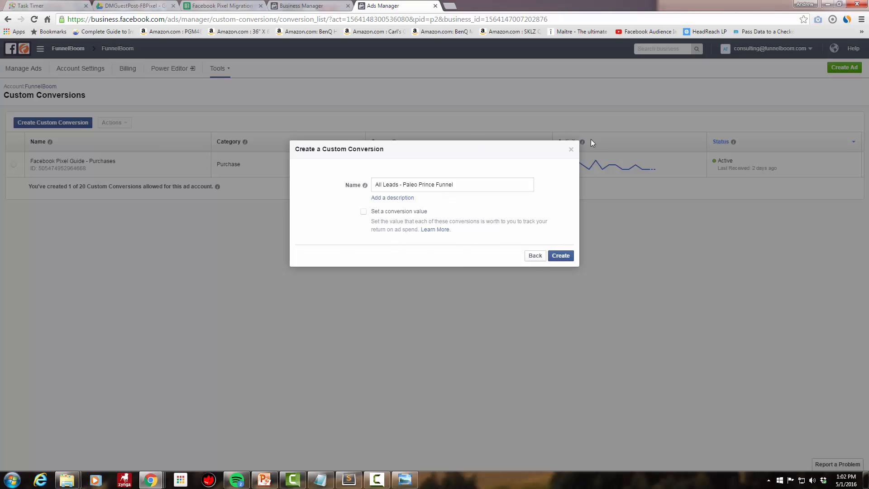
Go back and remove the carrot-cake, eat-fudge and super-steak keywords, keeping only thanks-hamburger-guide.
{"action": "left_click", "coordinate": [536, 257]}
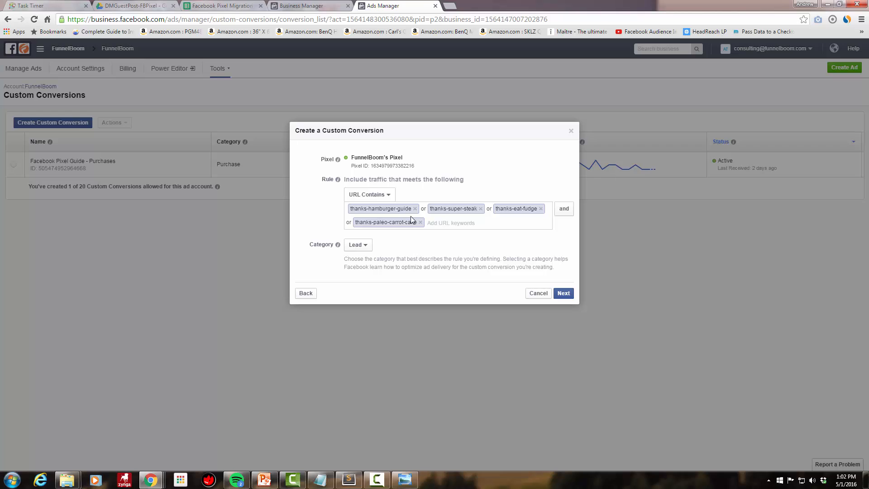
{"action": "left_click", "coordinate": [421, 222]}
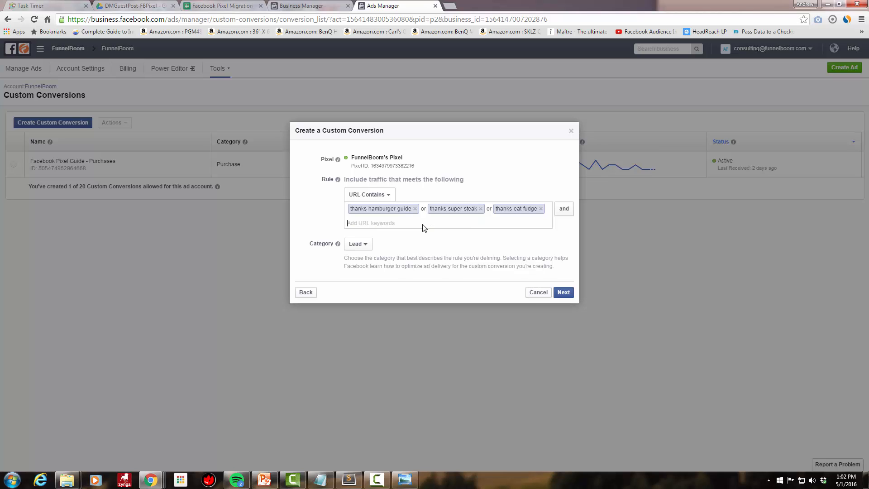
{"action": "left_click", "coordinate": [540, 209]}
{"action": "left_click", "coordinate": [481, 208]}
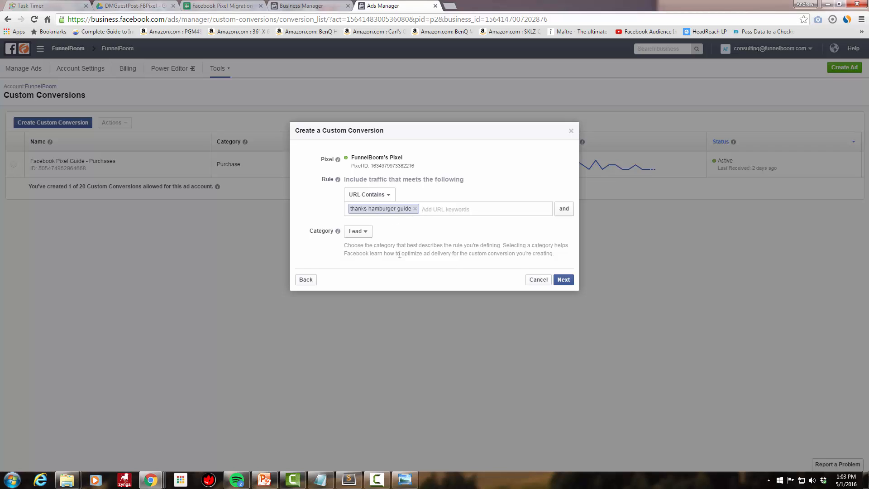
{"action": "left_click", "coordinate": [571, 282]}
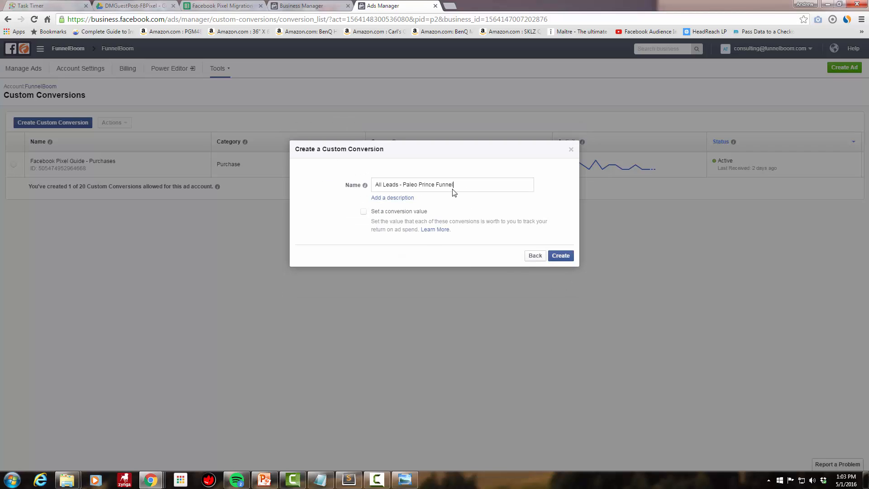
Replace 'All' at the start of the conversion name with 'Hamburger Guide'.
{"action": "double_click", "coordinate": [380, 184]}
{"action": "type", "text": "Hamber"}
{"action": "key", "text": "BackSpace"}
{"action": "key", "text": "BackSpace"}
{"action": "key", "text": "BackSpace"}
{"action": "type", "text": "burger Guide"}
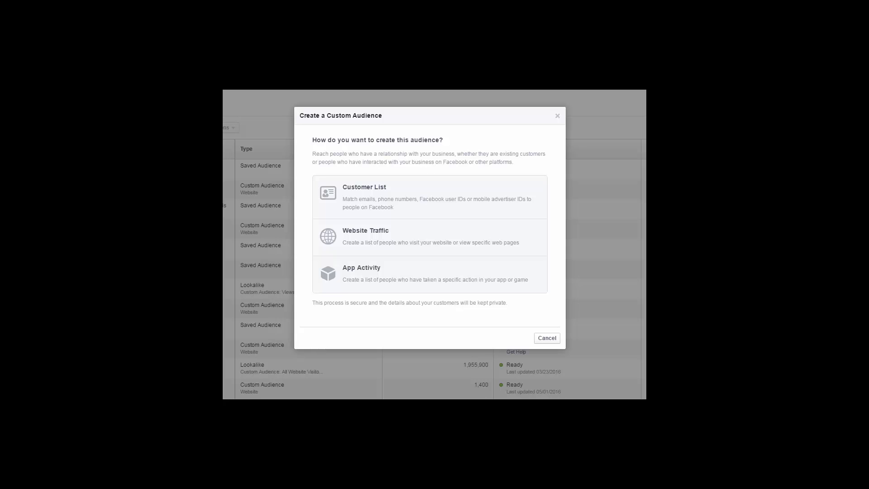
Build a Website Traffic audience of specific-page visitors including thanks-hamburger-guide and thanks-super-steak.
{"action": "left_click", "coordinate": [458, 254]}
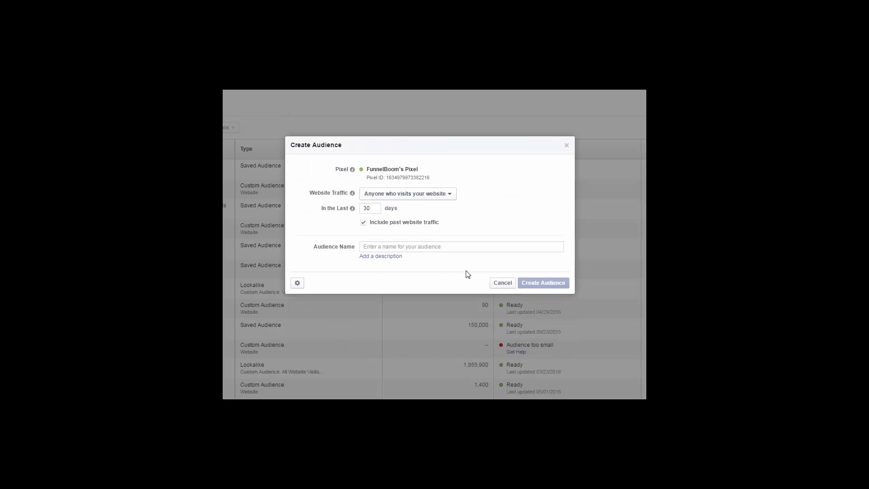
{"action": "left_click", "coordinate": [420, 197]}
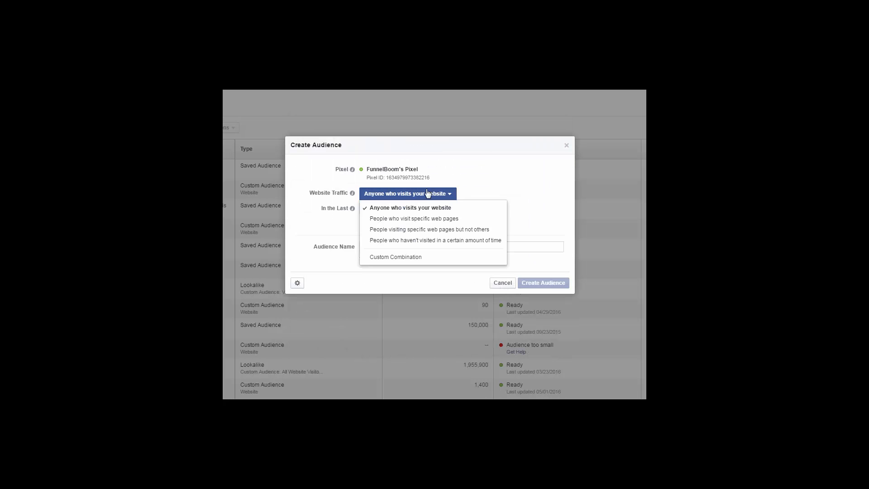
{"action": "left_click", "coordinate": [425, 232]}
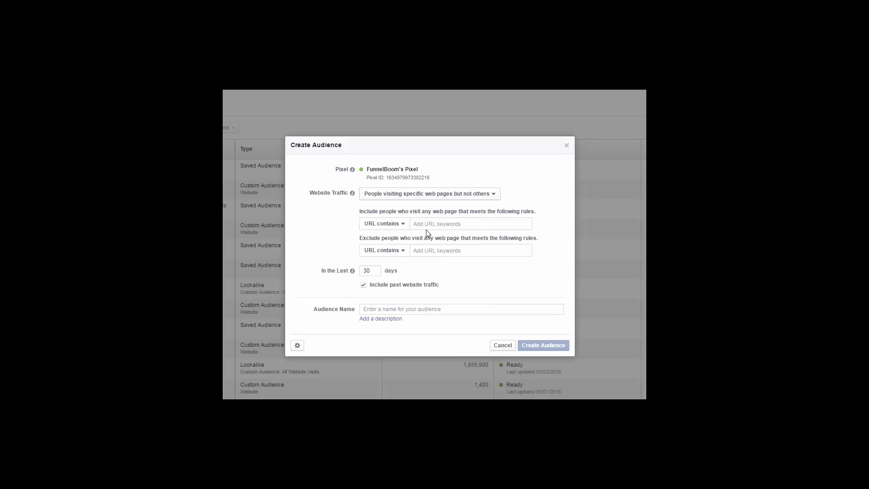
{"action": "left_click", "coordinate": [458, 224]}
{"action": "type", "text": "thanks-hamburger-guide"}
{"action": "key", "text": "Return"}
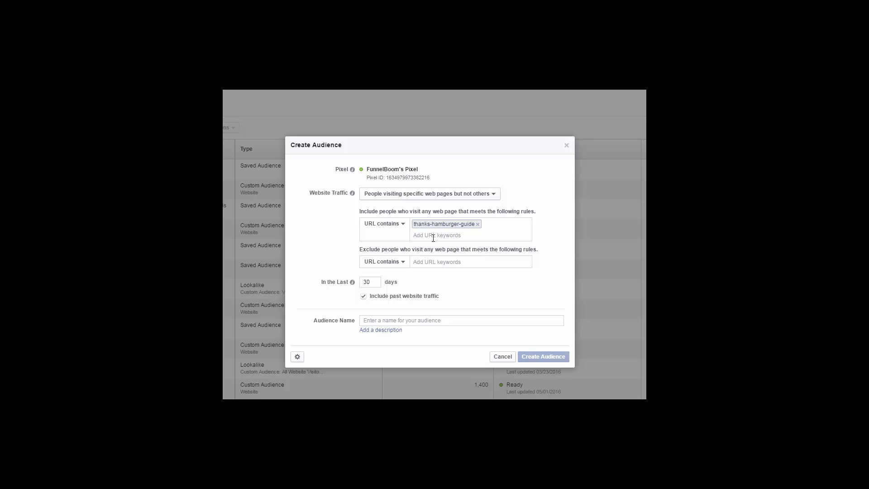
{"action": "type", "text": "thanks-super-steak"}
{"action": "key", "text": "Return"}
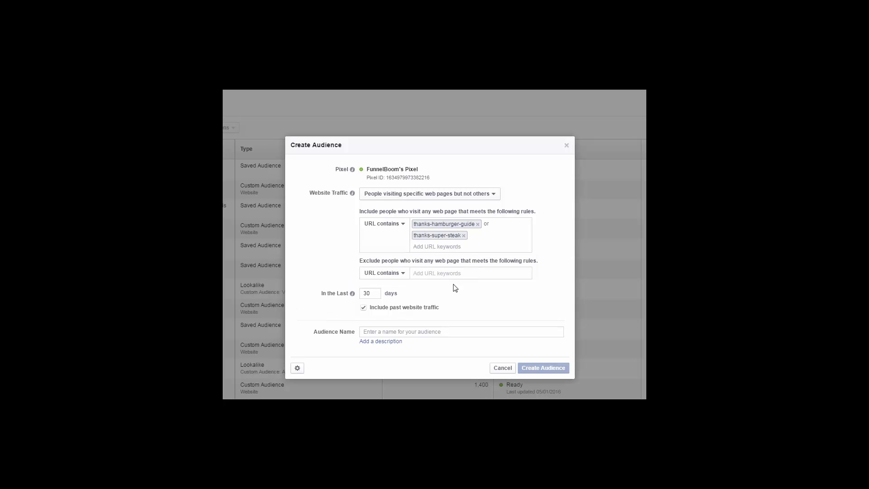
Exclude visitors of /confirmation-banging-bbq/ from the audience.
{"action": "left_click", "coordinate": [421, 271]}
{"action": "type", "text": "/confirmation-banging-bbq/"}
{"action": "key", "text": "Return"}
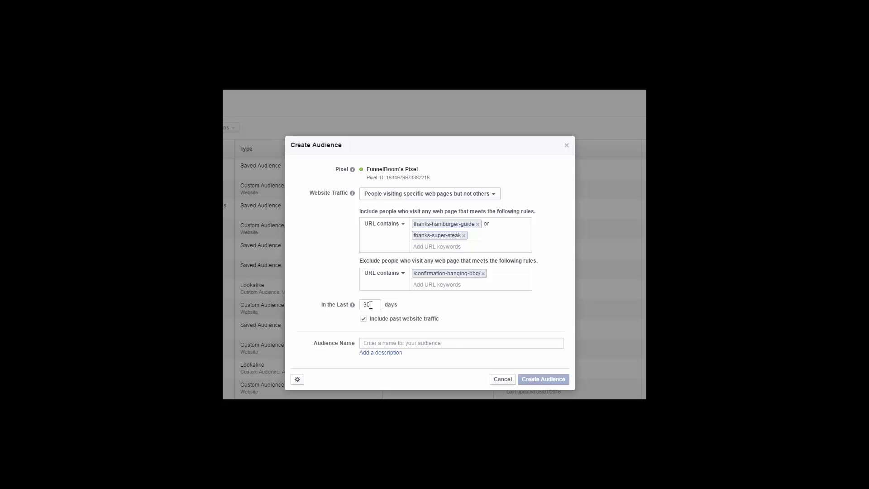
{"action": "left_click", "coordinate": [385, 343]}
Name the audience 'WCA - Banging BBQ Leads, Not Purchased TW'.
{"action": "type", "text": "asd"}
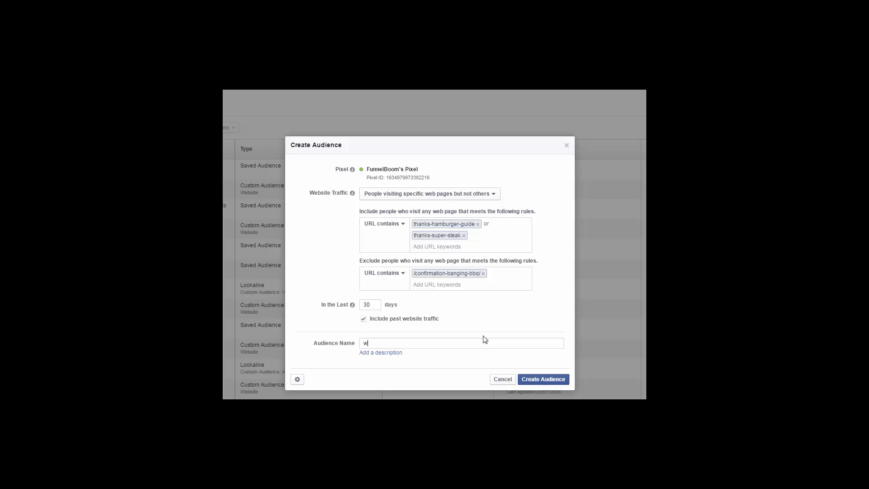
{"action": "key", "text": "BackSpace"}
{"action": "key", "text": "BackSpace"}
{"action": "key", "text": "BackSpace"}
{"action": "key", "text": "Tab"}
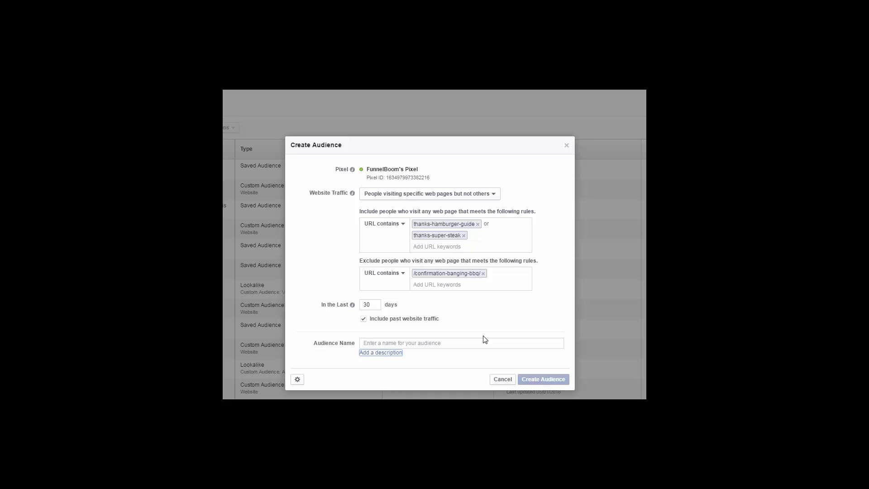
{"action": "key", "text": "shift+Tab"}
{"action": "type", "text": "WCA -"}
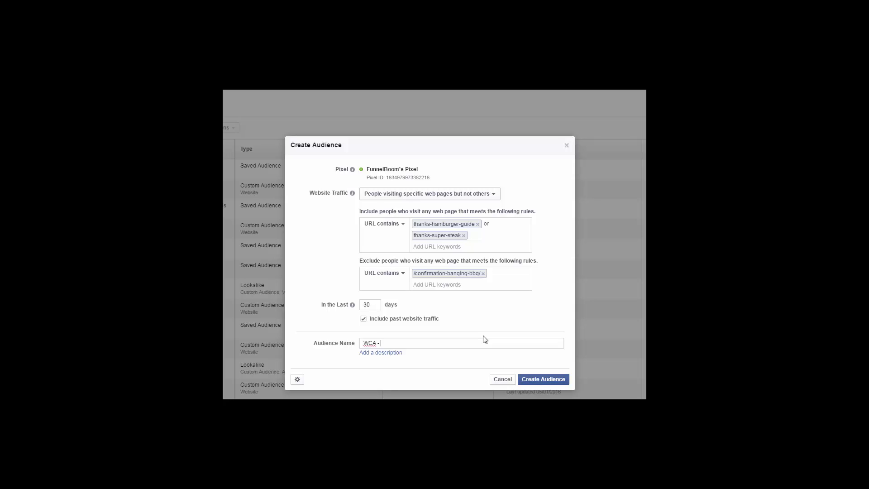
{"action": "type", "text": "Banging BBQ Leads, Not Purchased TW"}
Add an empty description box and return the caret to the end of the audience name.
{"action": "left_click", "coordinate": [392, 356]}
{"action": "left_click", "coordinate": [398, 351]}
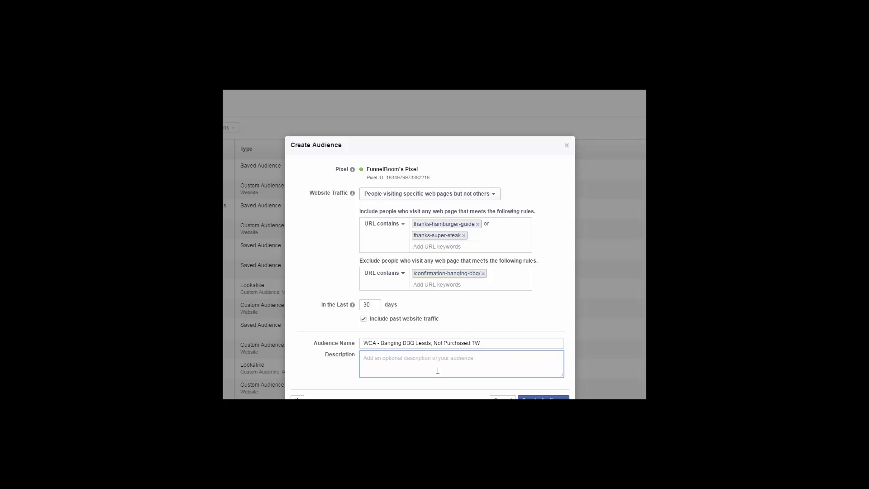
{"action": "key", "text": "Tab"}
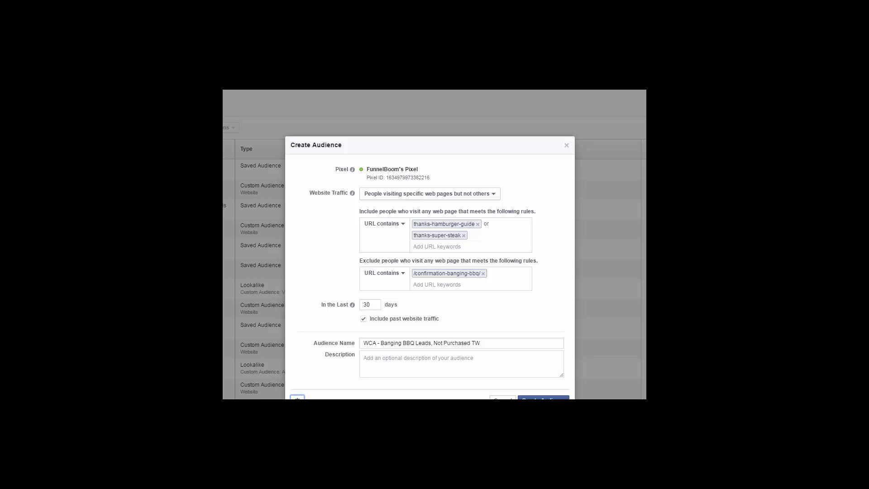
{"action": "left_click", "coordinate": [334, 387]}
{"action": "left_click_drag", "start_coordinate": [384, 343], "coordinate": [432, 342]}
{"action": "left_click", "coordinate": [433, 343]}
{"action": "left_click", "coordinate": [486, 340]}
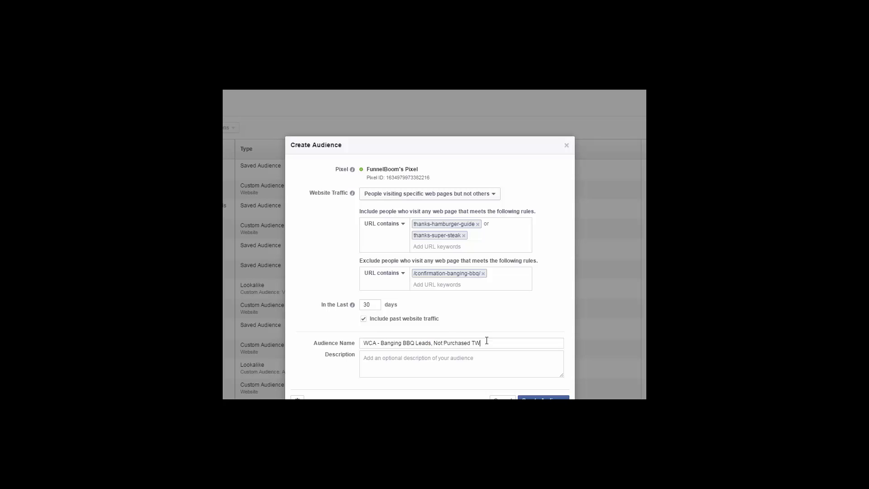